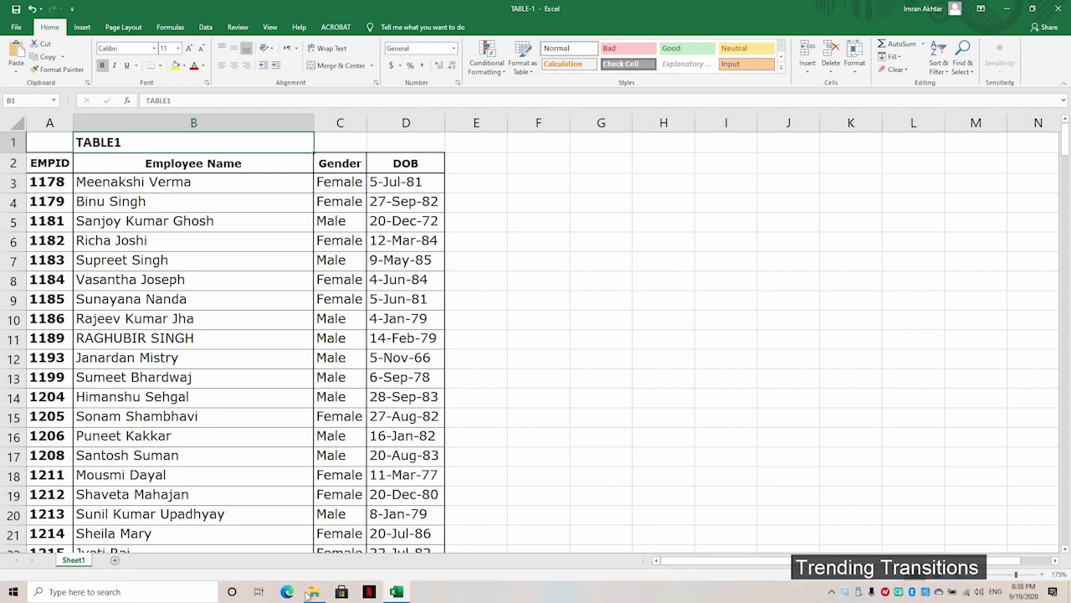
Step: Open the TABLE-2 workbook from its folder and maximize its window over TABLE1
left_click(314, 592)
left_click(132, 151)
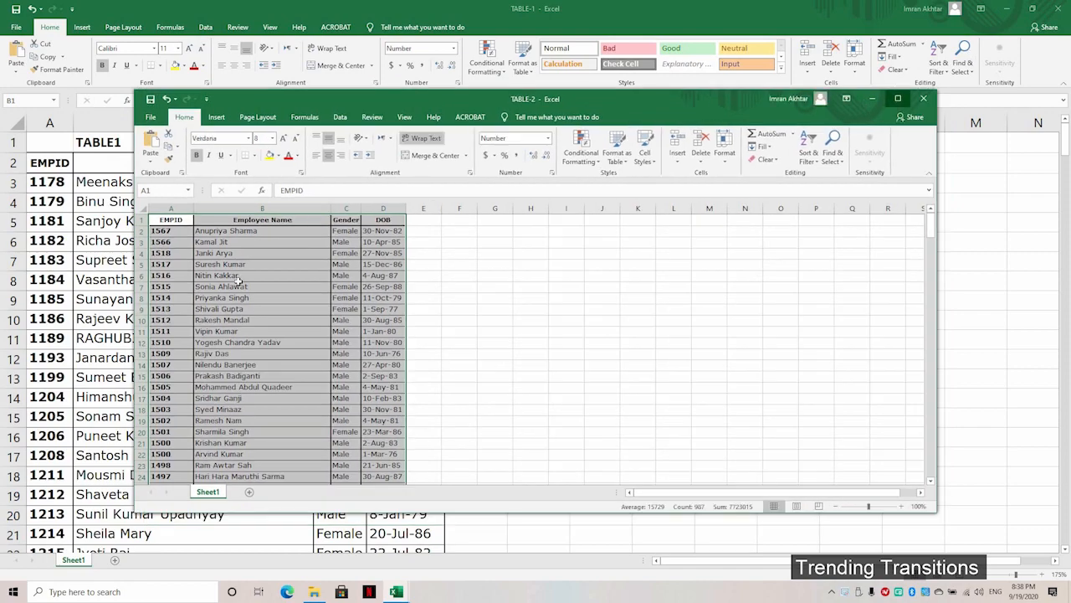
left_click(898, 93)
scroll(172, 266, "up", 5, "ctrl")
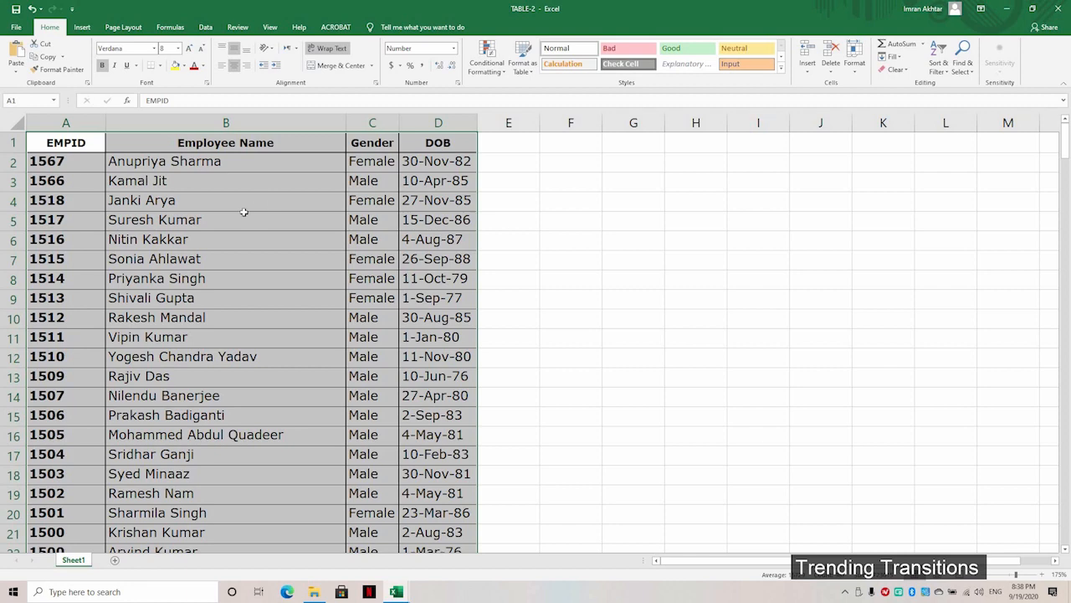
Step: AutoFit TABLE-2's EMPID, Employee Name, Gender and DOB columns to their contents
scroll(242, 212, "down", 2)
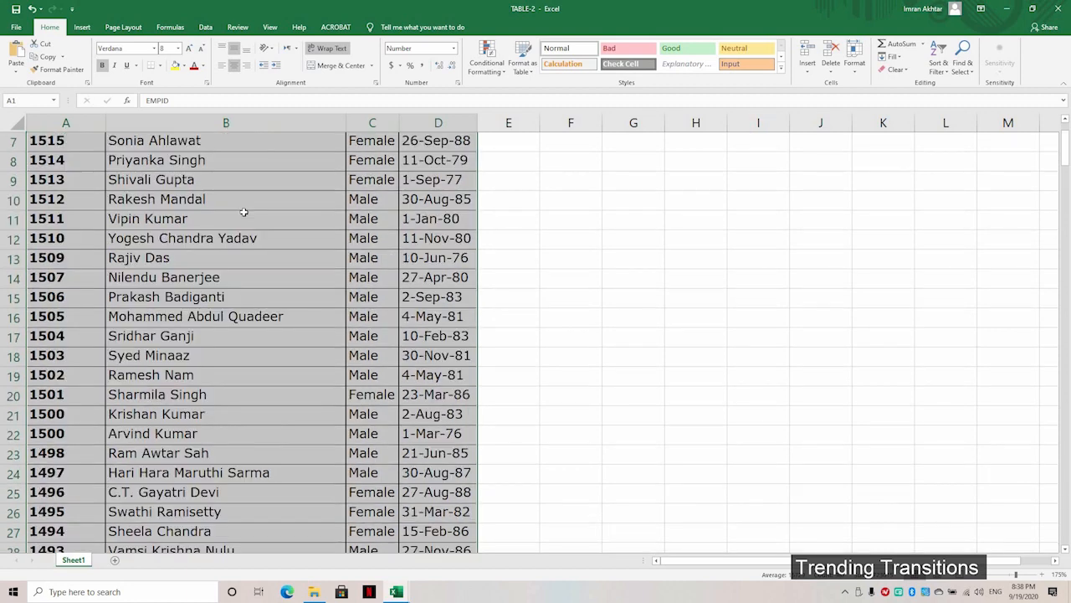
scroll(243, 212, "up", 2)
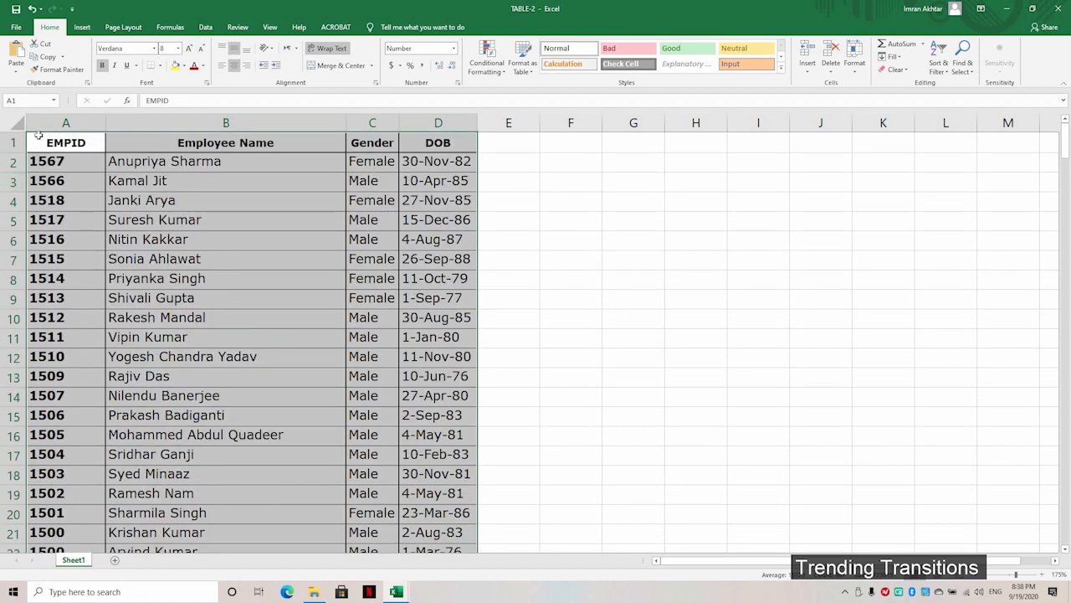
left_click(66, 122)
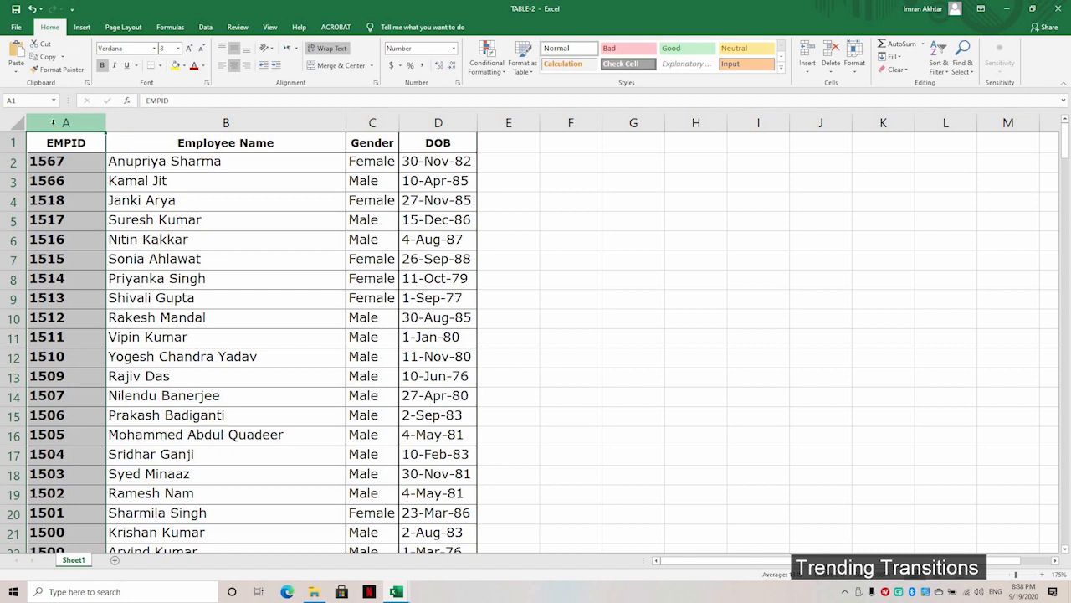
double_click(105, 122)
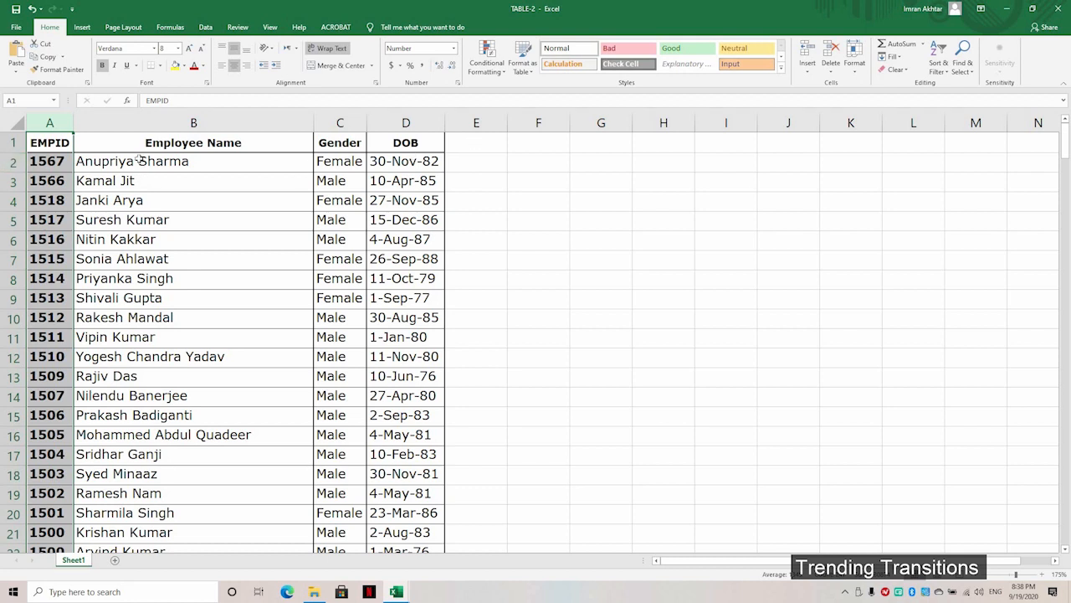
left_click(174, 123)
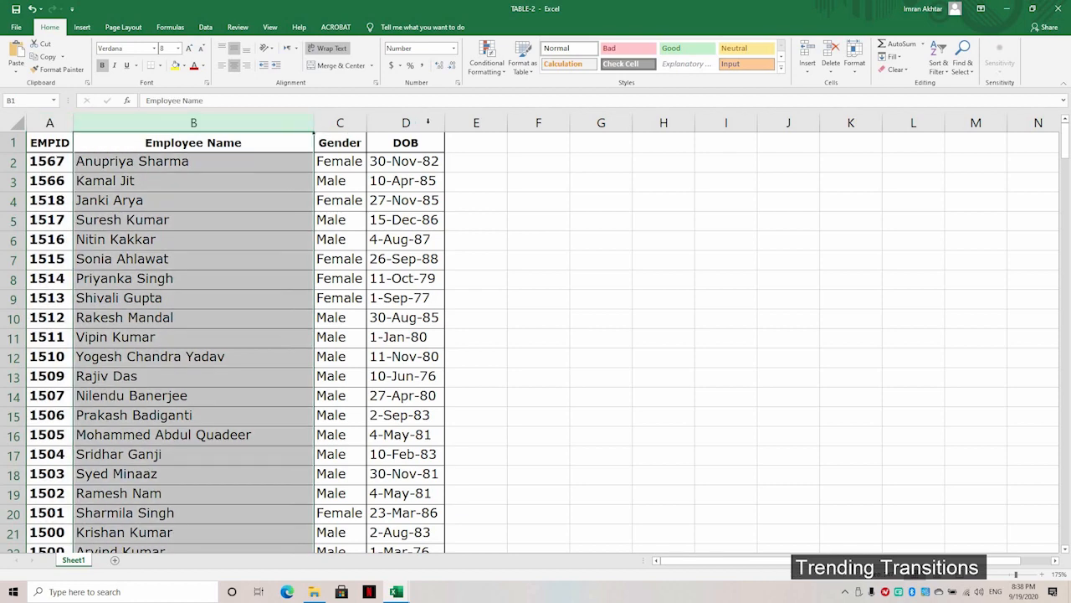
left_click(421, 122)
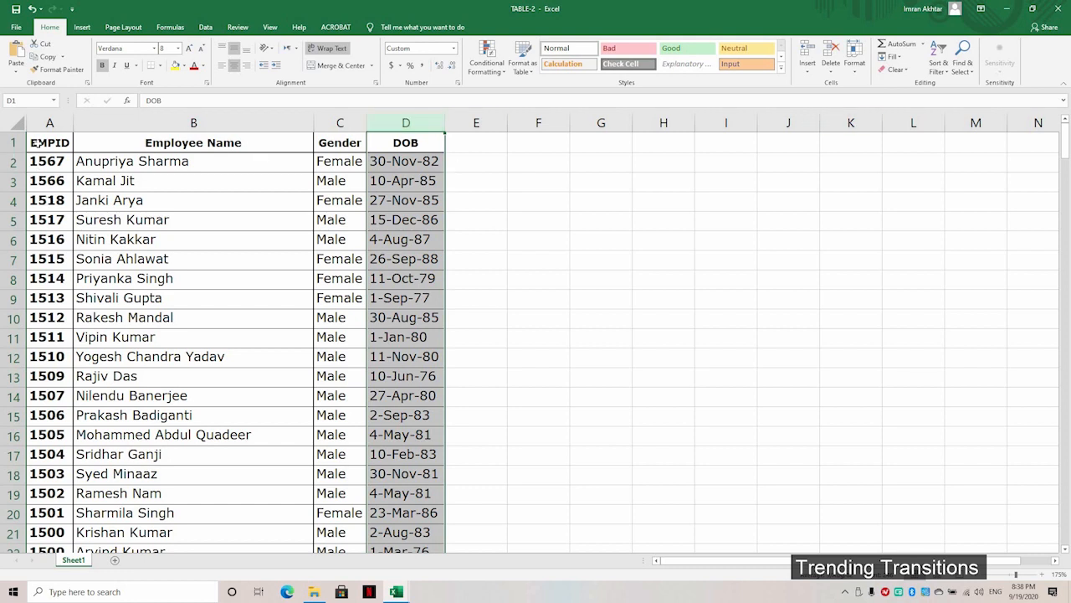
key("ctrl+Home")
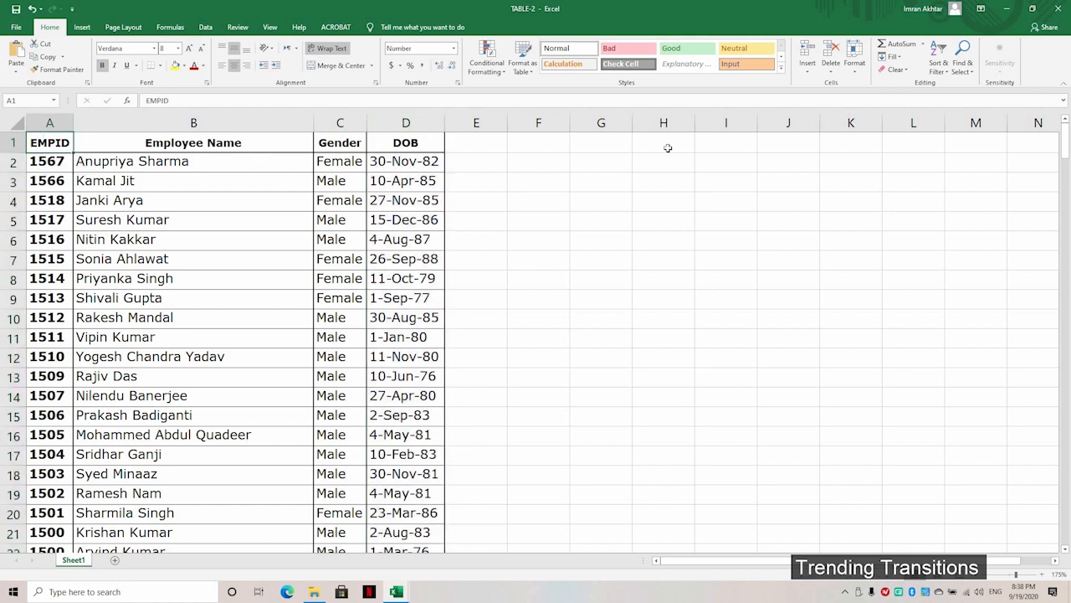
Step: Select TABLE-2's employee table A1:D247 and copy it to the clipboard
key("ctrl+shift+Right")
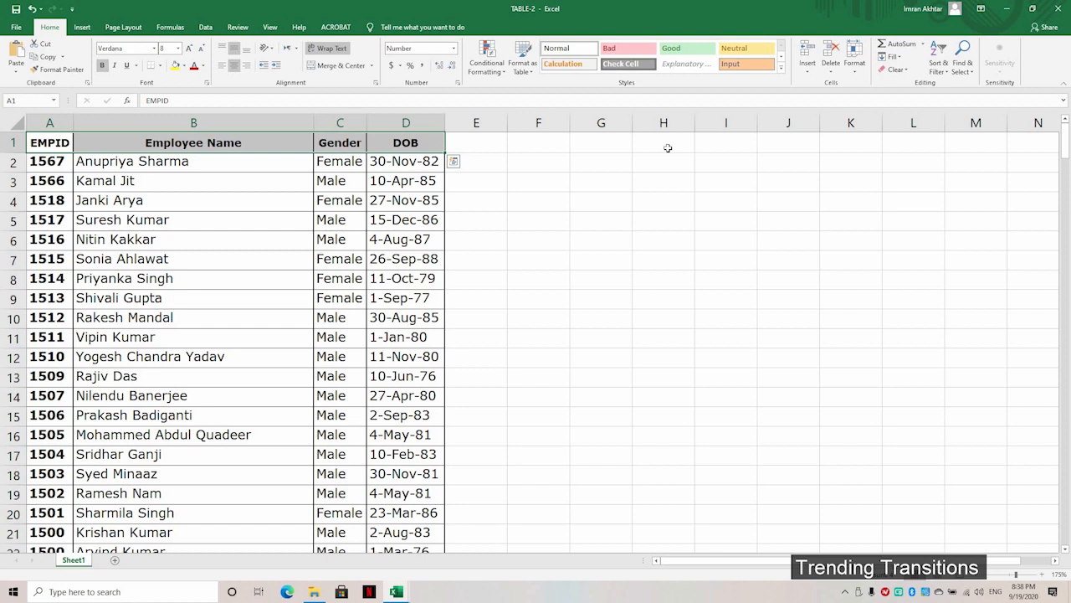
key("ctrl+Home")
key("ctrl+shift+Right")
key("ctrl+shift+Down")
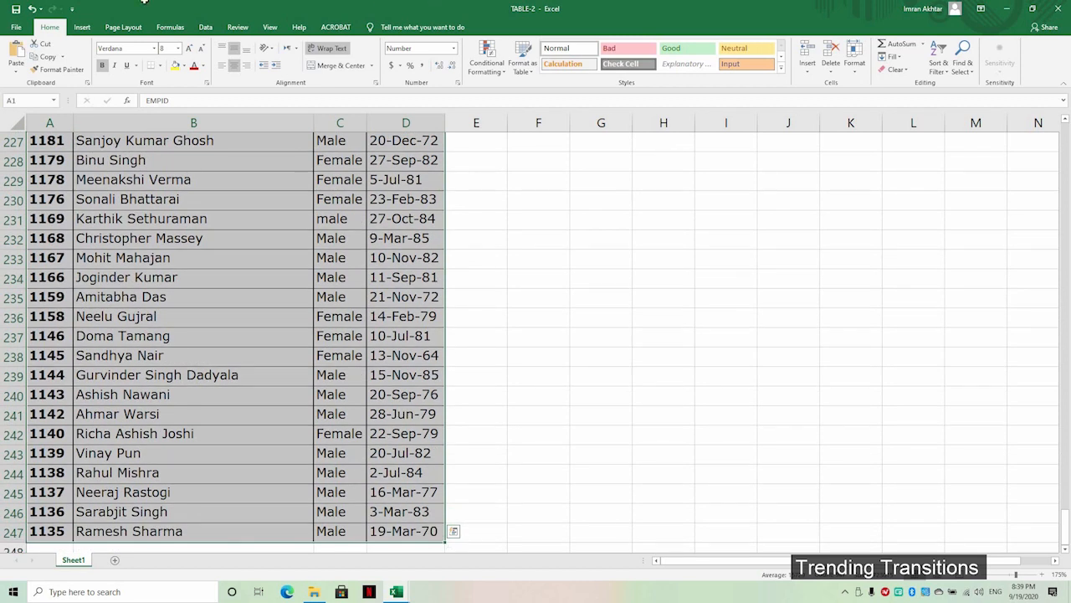
key("ctrl+q")
right_click(53, 159)
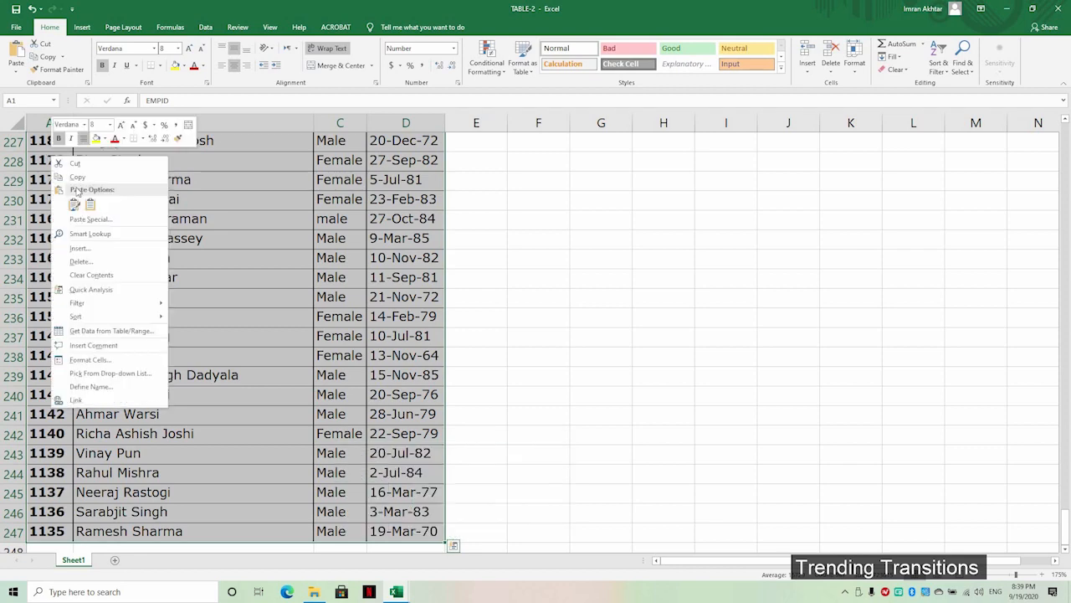
left_click(75, 175)
scroll(419, 458, "up", 4)
key("ctrl+Home")
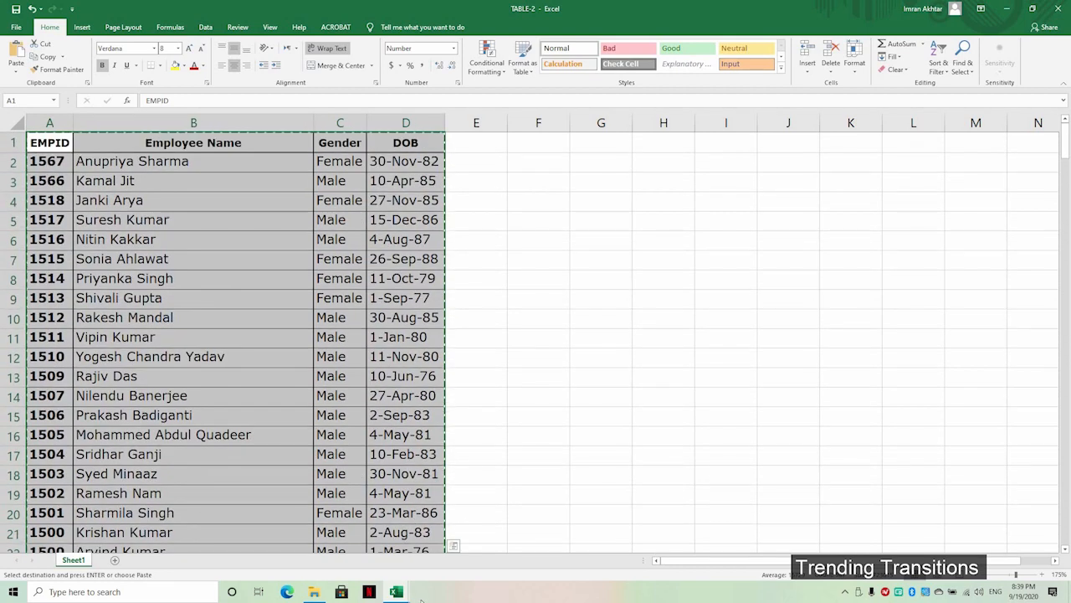
Step: Switch to TABLE-1 and paste the copied TABLE-2 data starting at cell H2
left_click(396, 592)
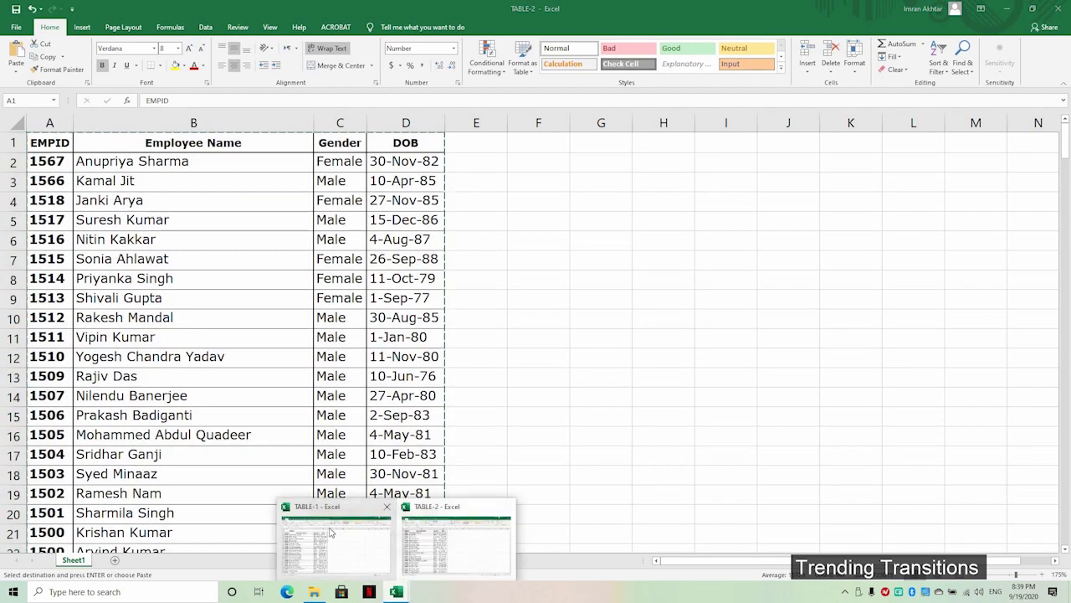
left_click(330, 536)
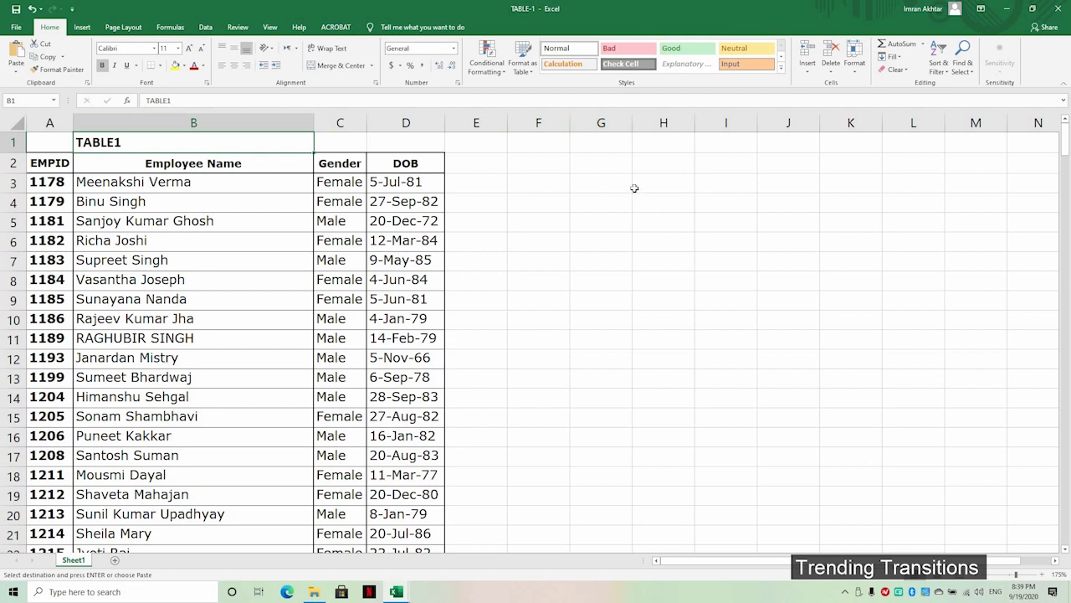
left_click(654, 161)
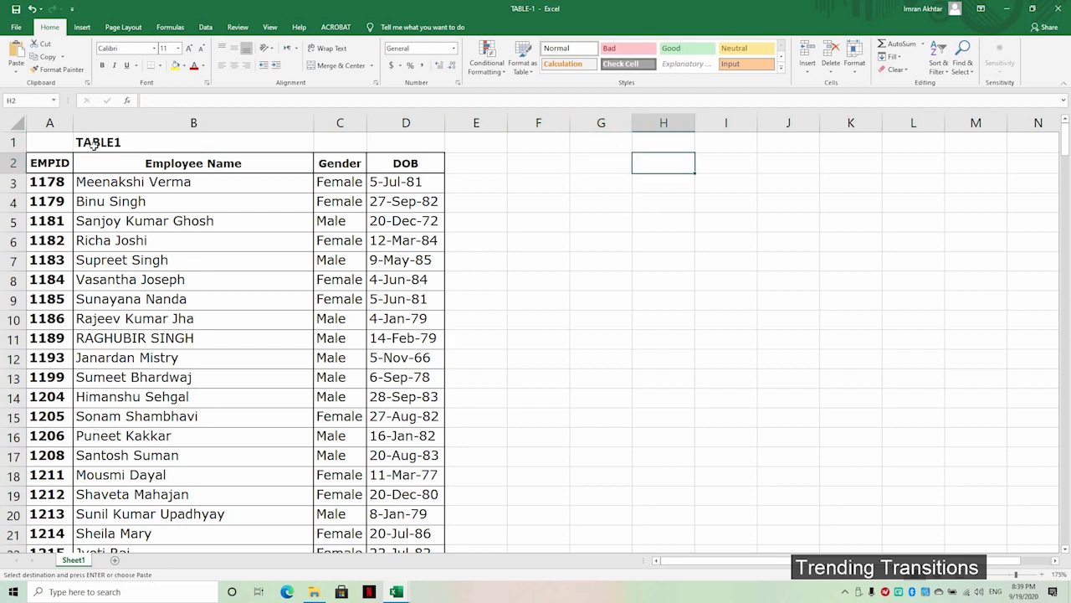
right_click(683, 164)
left_click(708, 212)
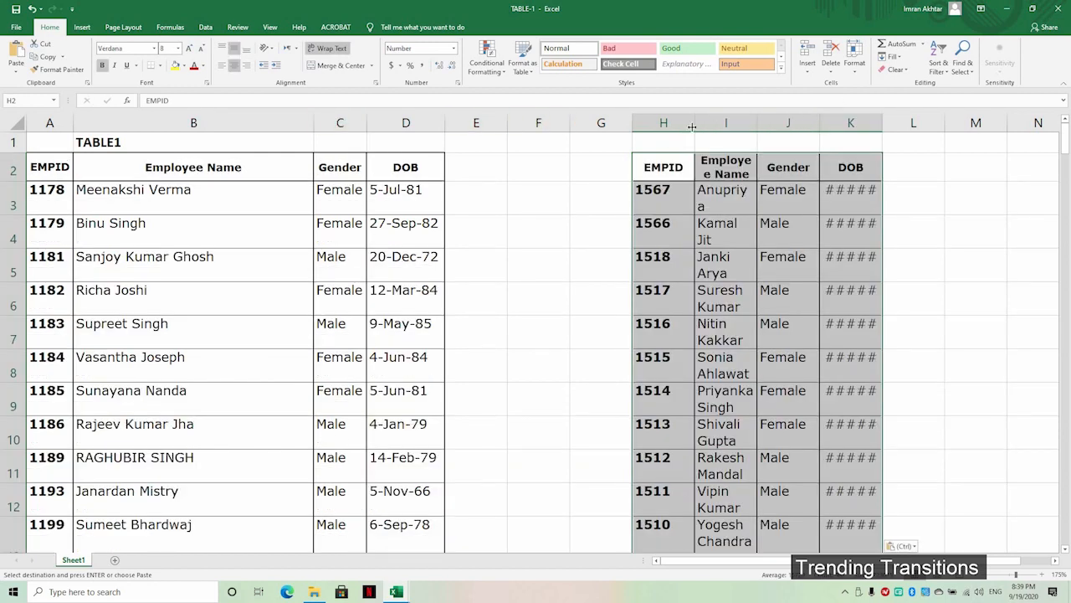
Step: AutoFit the sheet's columns so the pasted names and DOB dates display fully
left_click(664, 123)
left_click_drag(815, 123, 962, 114)
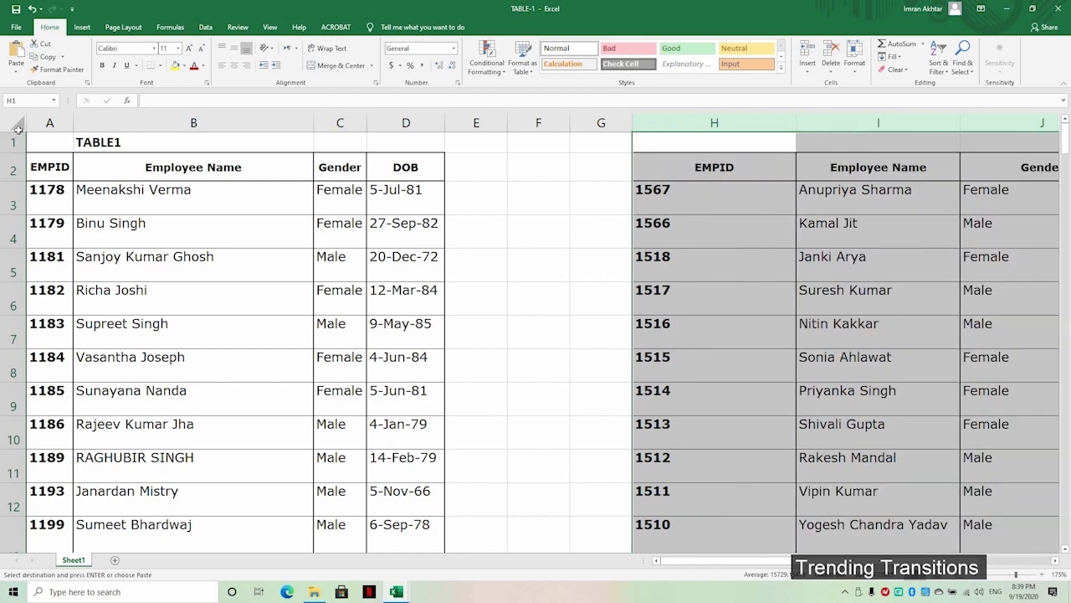
left_click(17, 127)
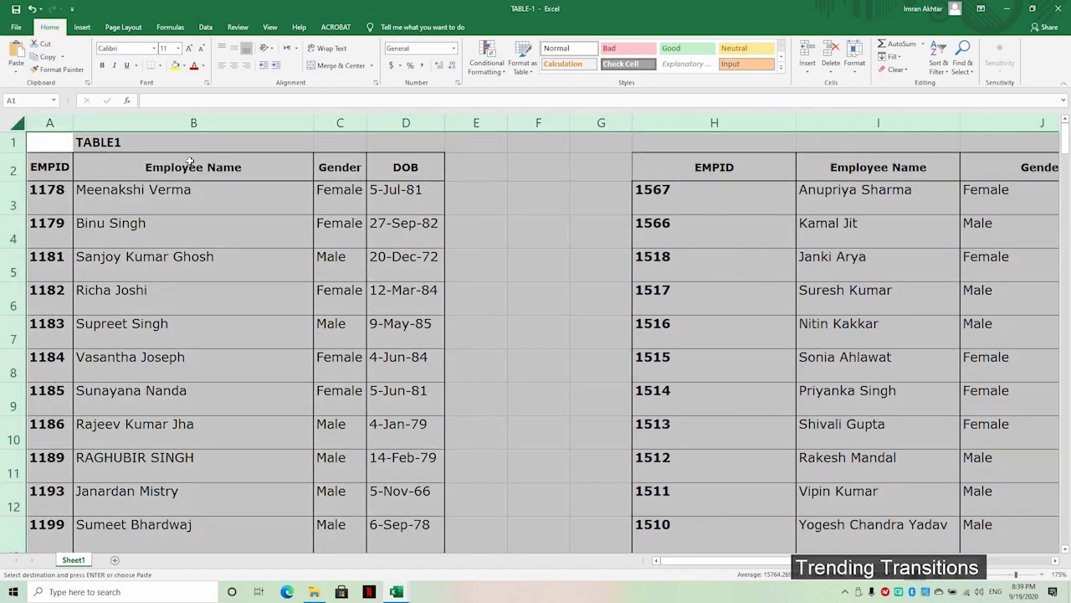
double_click(318, 115)
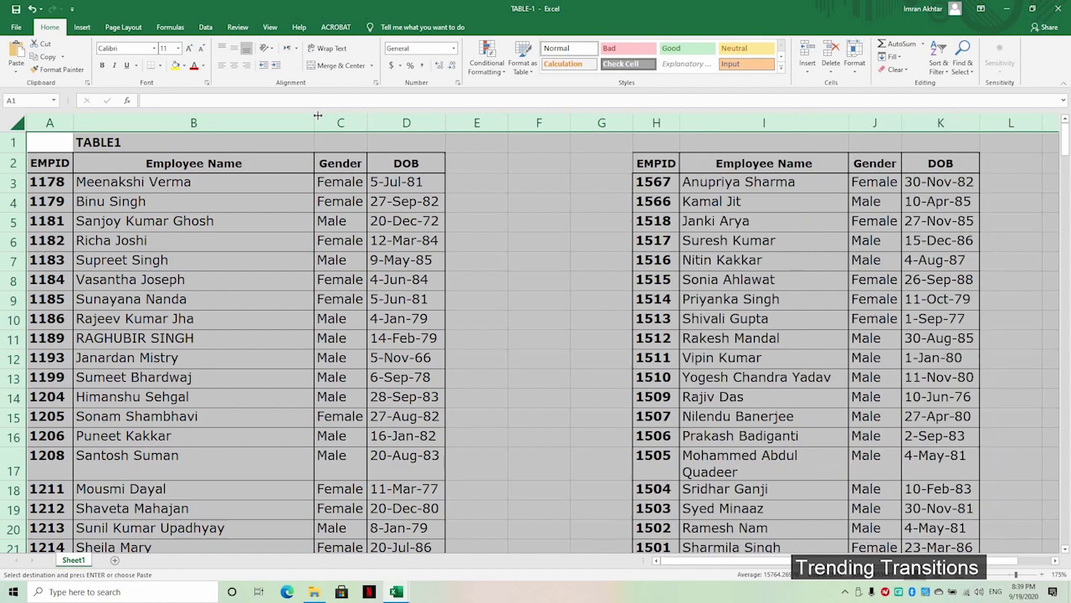
left_click(487, 219)
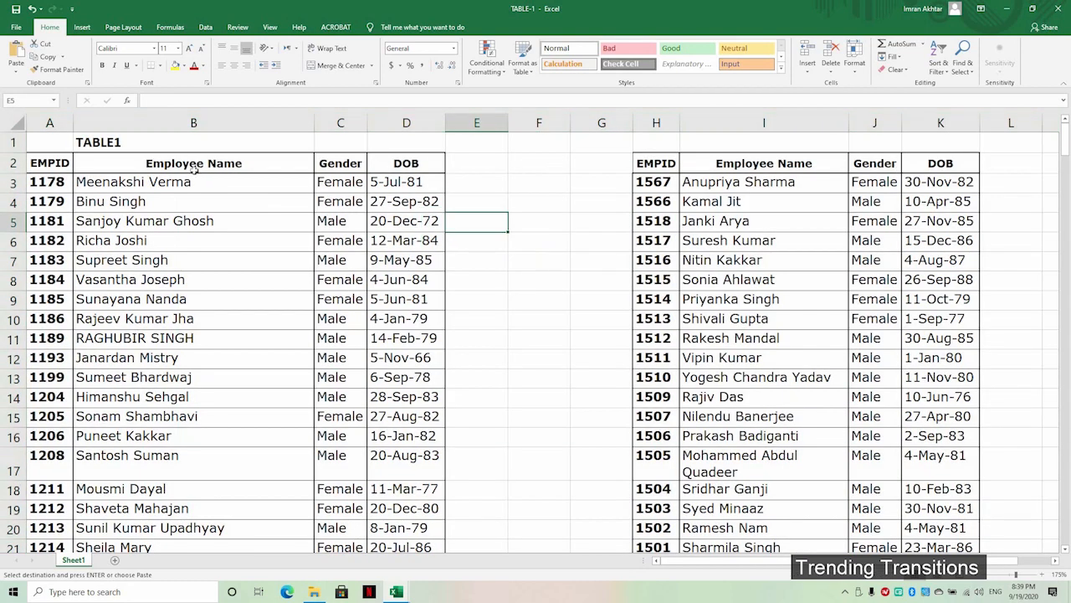
Step: Enter headers Check1 in E2 and Check2 in G2, then begin a VLOOKUP in E3
left_click(473, 167)
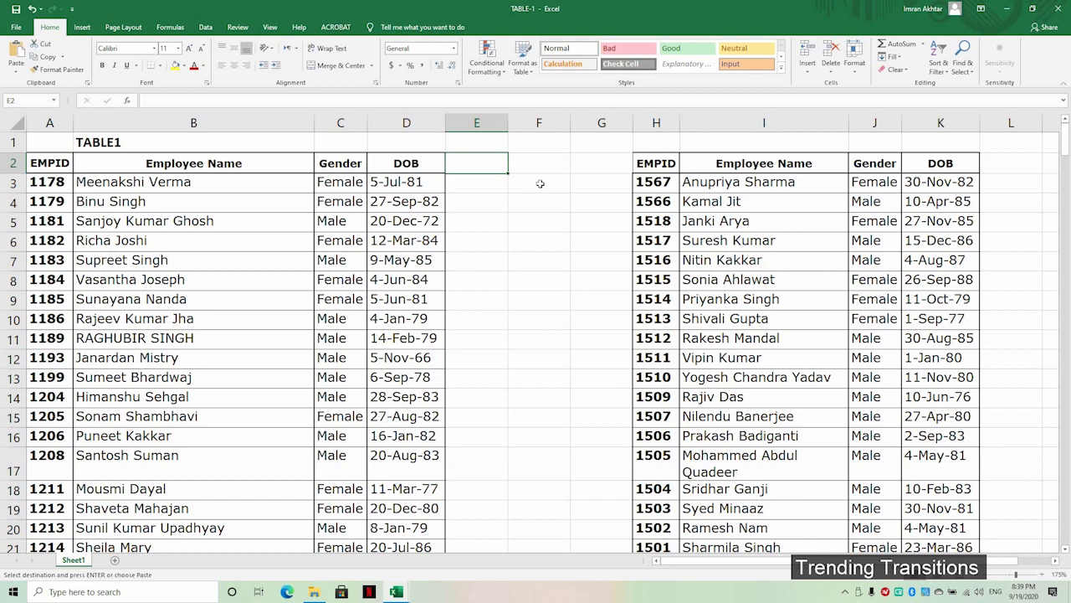
type("Check1")
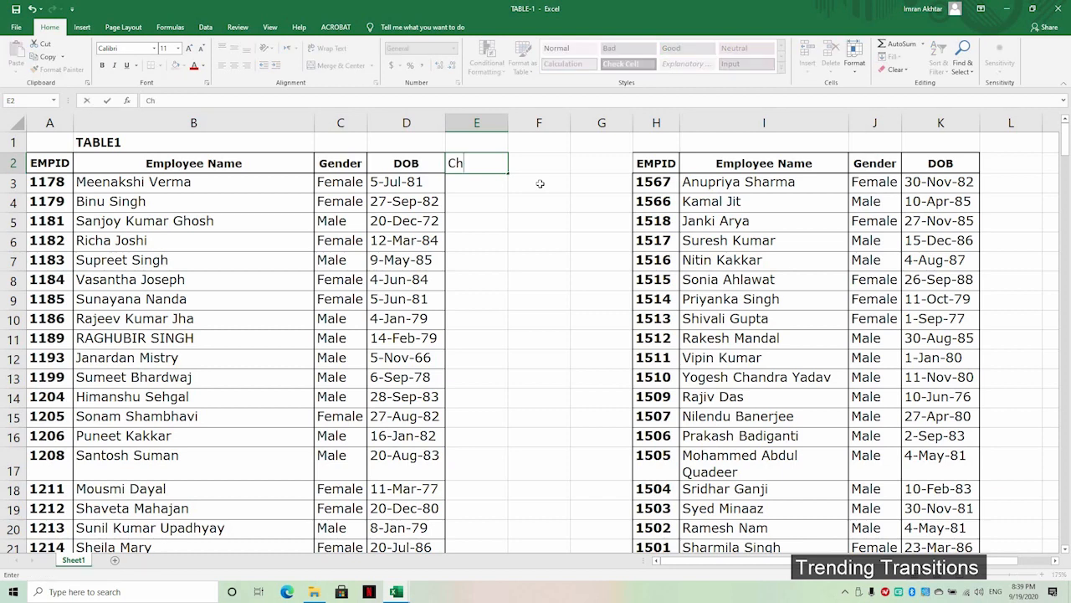
key("Tab")
key("Tab")
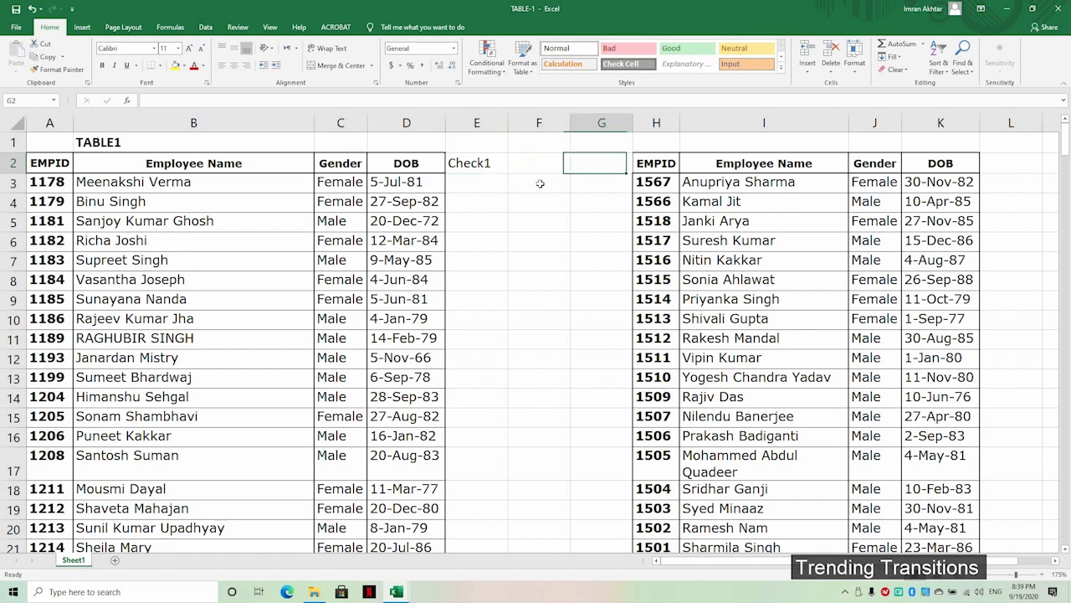
type("Check2")
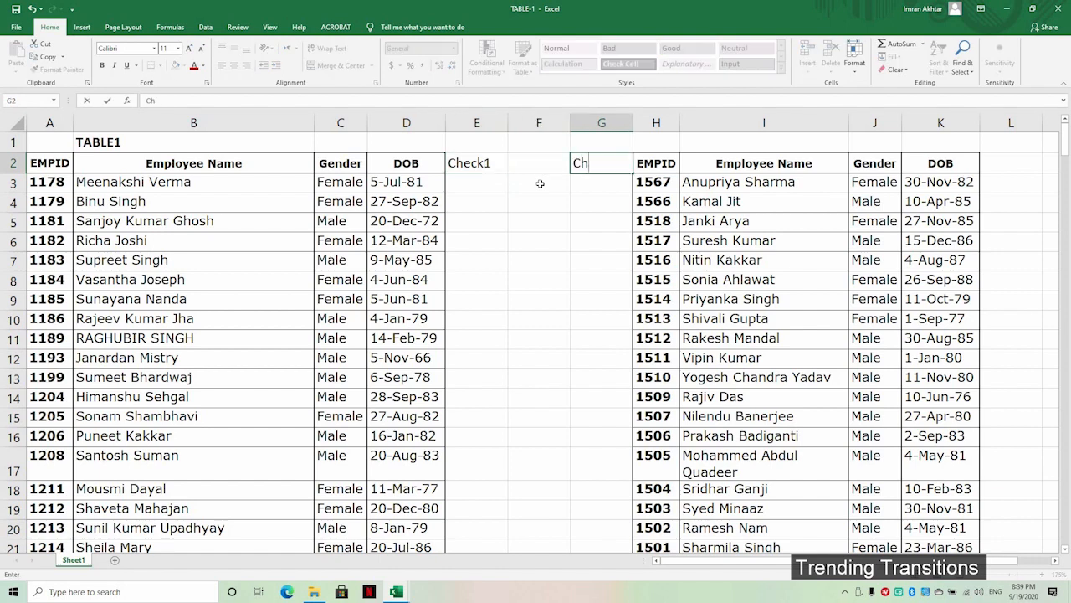
key("Return")
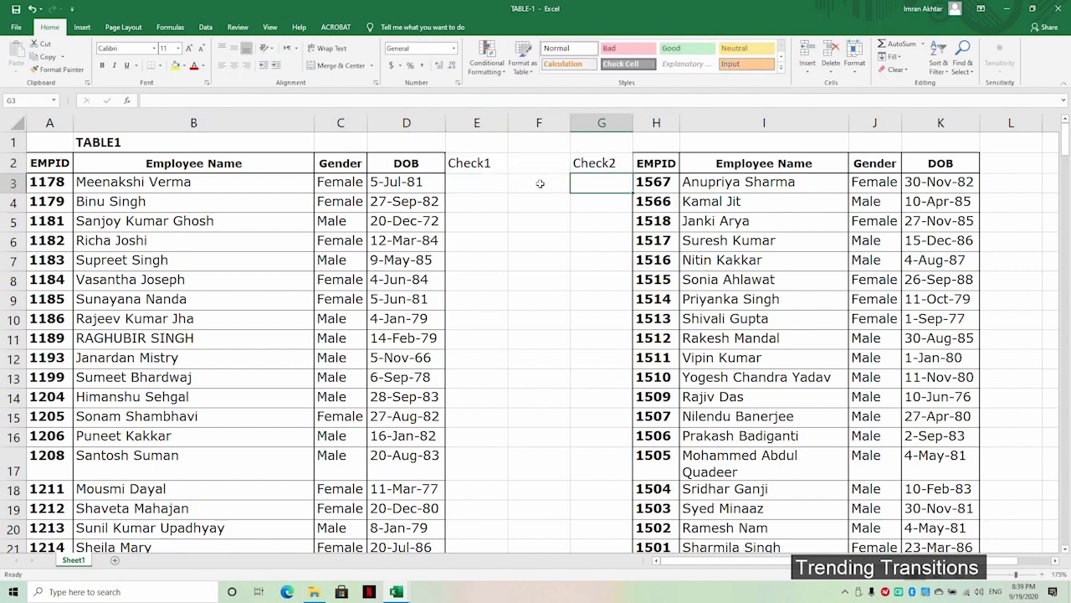
key("Left")
key("Left")
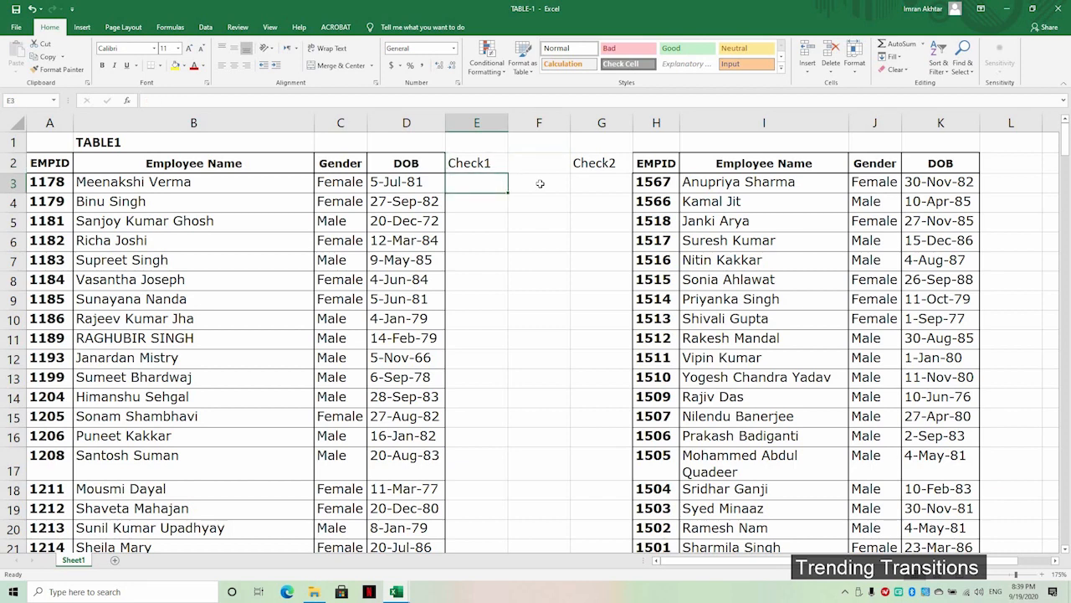
type("=vlookup")
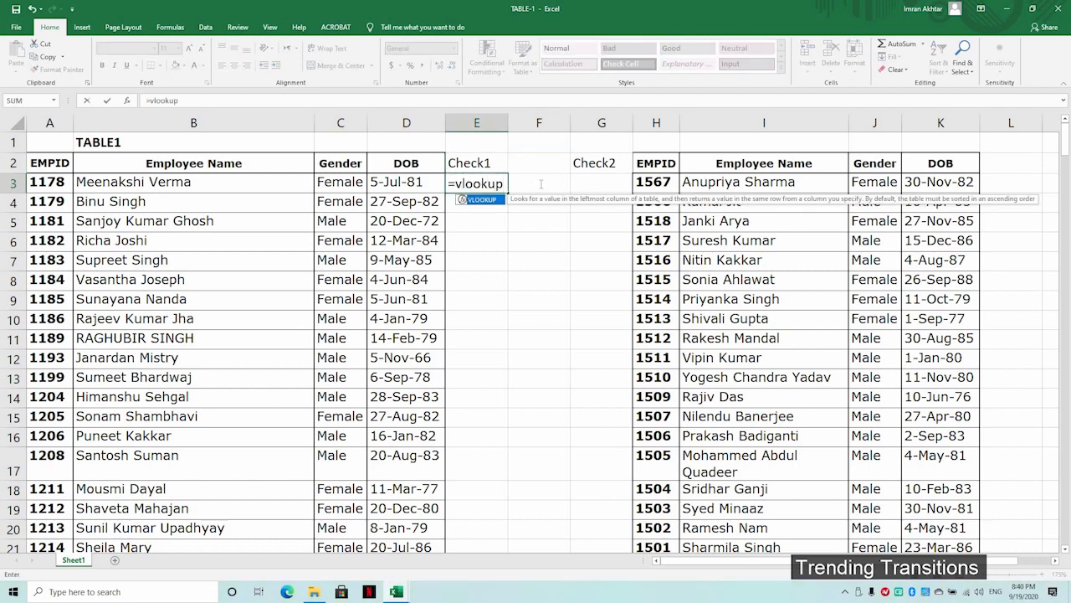
type("(")
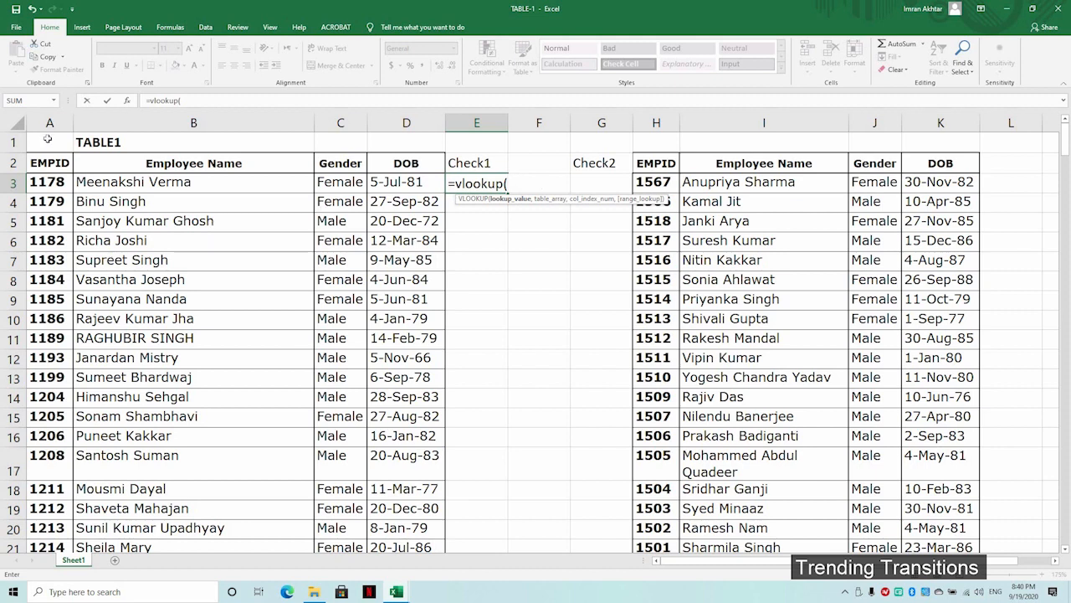
Step: Complete E3 as =VLOOKUP(A3,H:H,1,FALSE), which returns 1178
left_click(35, 179)
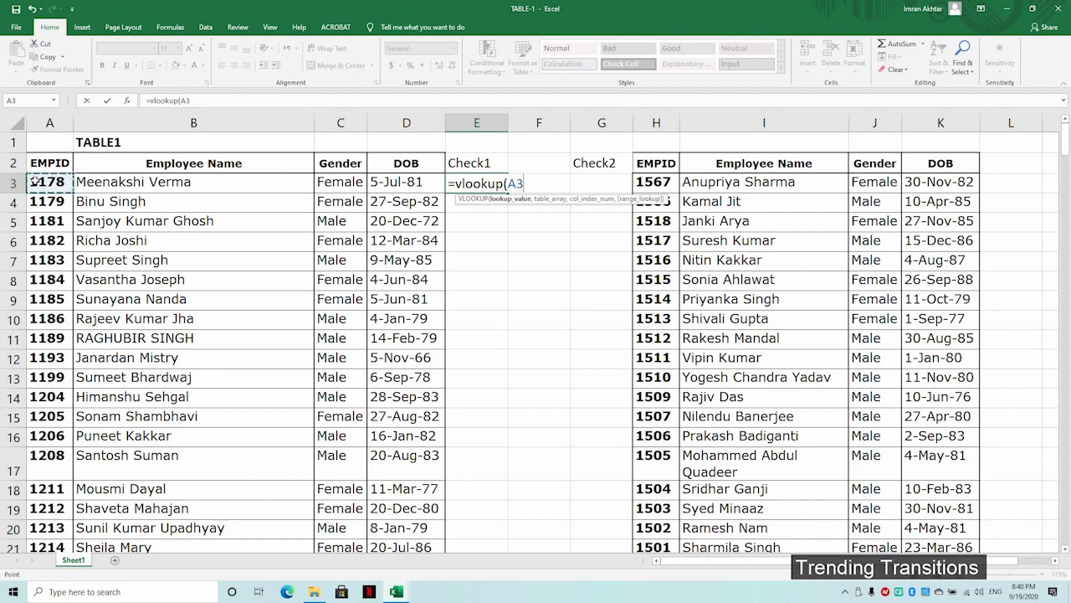
type(",")
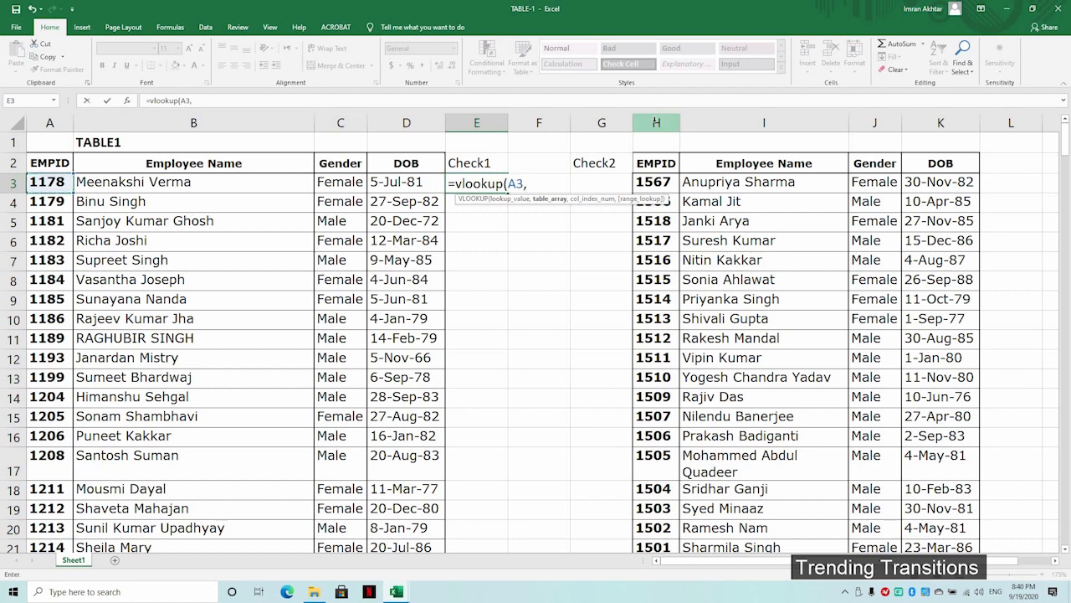
left_click(656, 123)
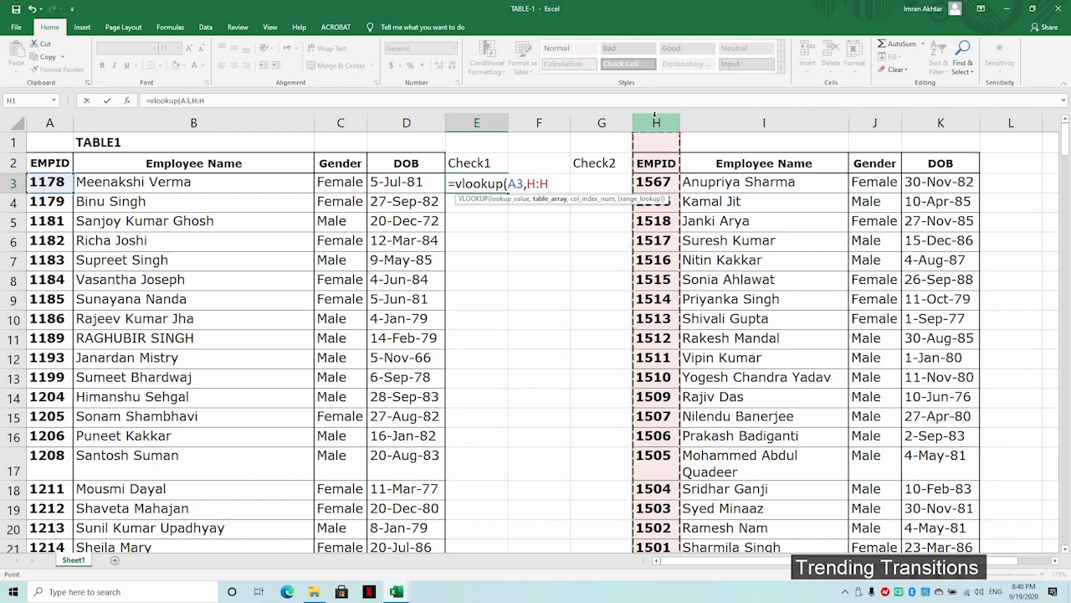
type(",")
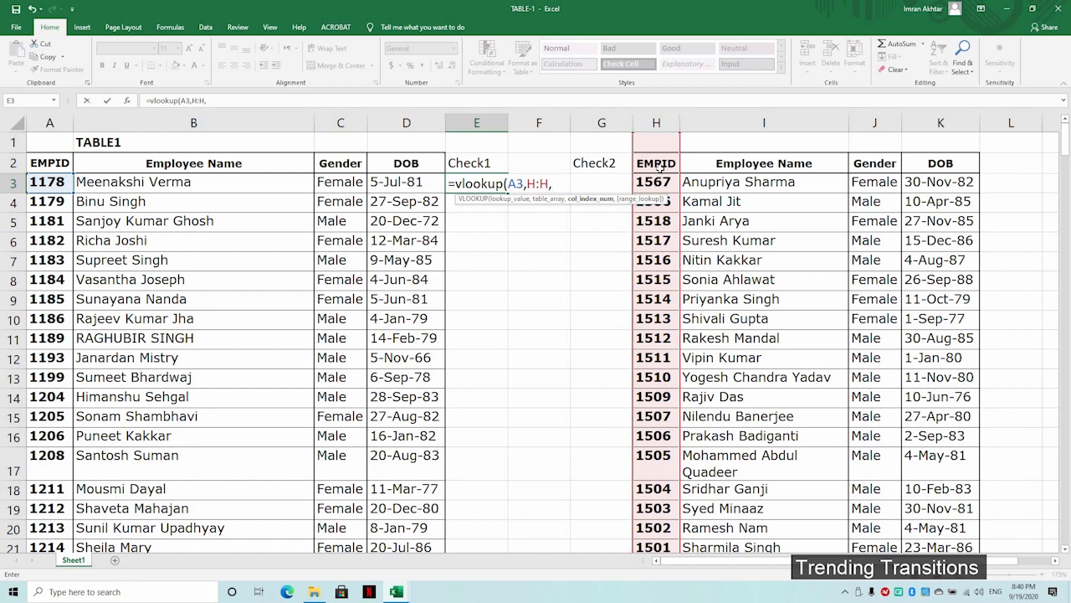
type("1,")
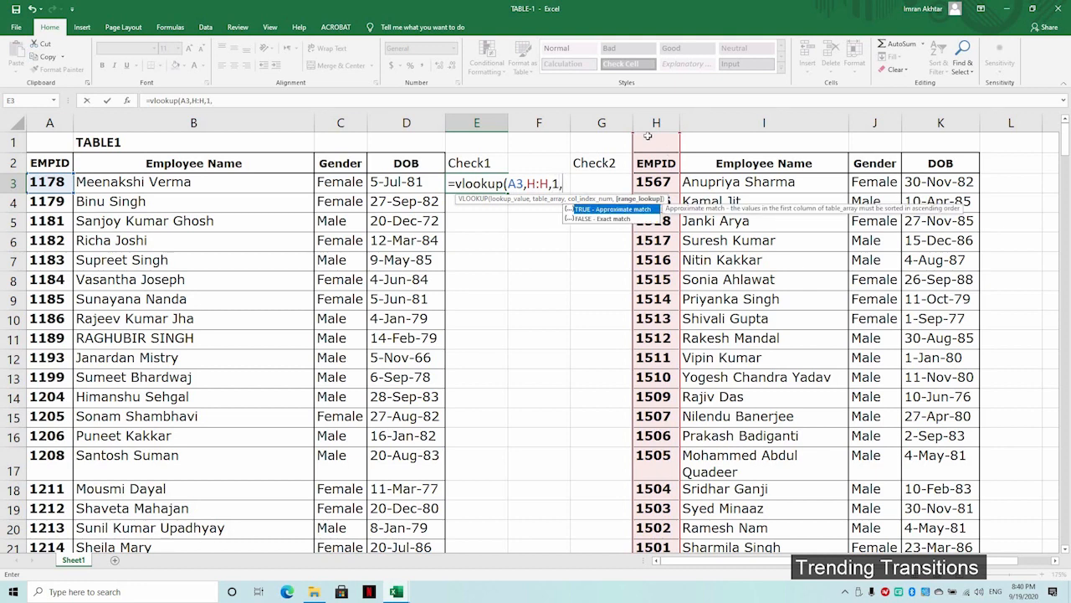
double_click(584, 219)
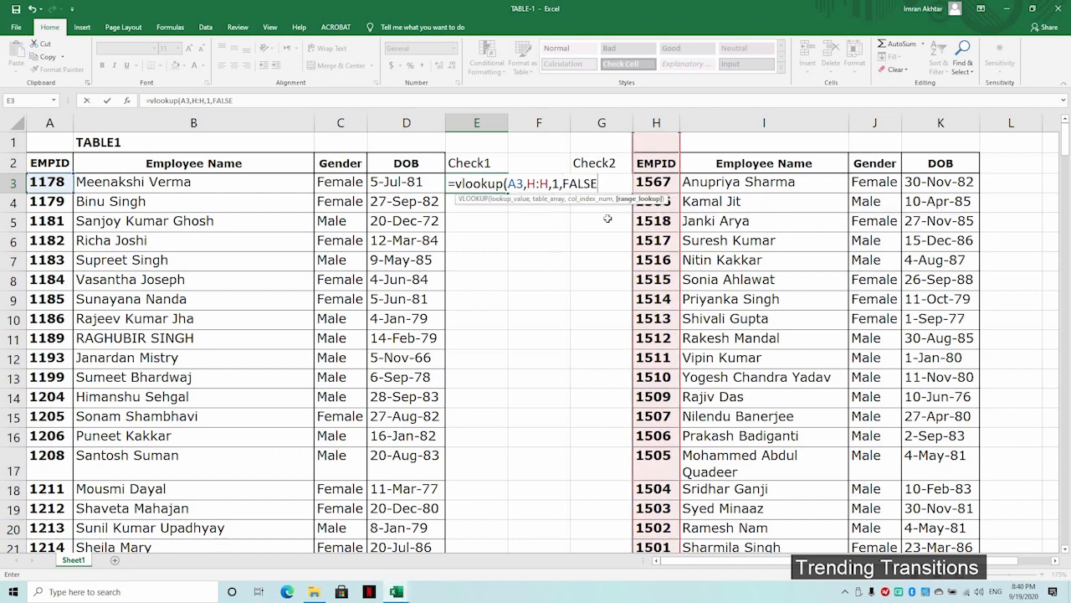
type(")")
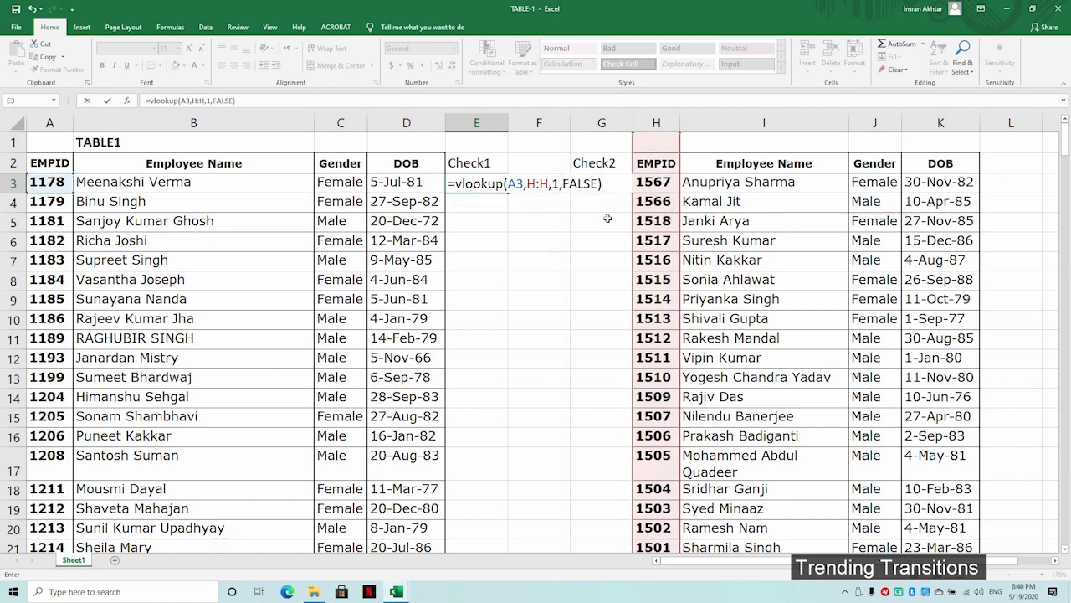
key("Return")
key("Up")
key("Right")
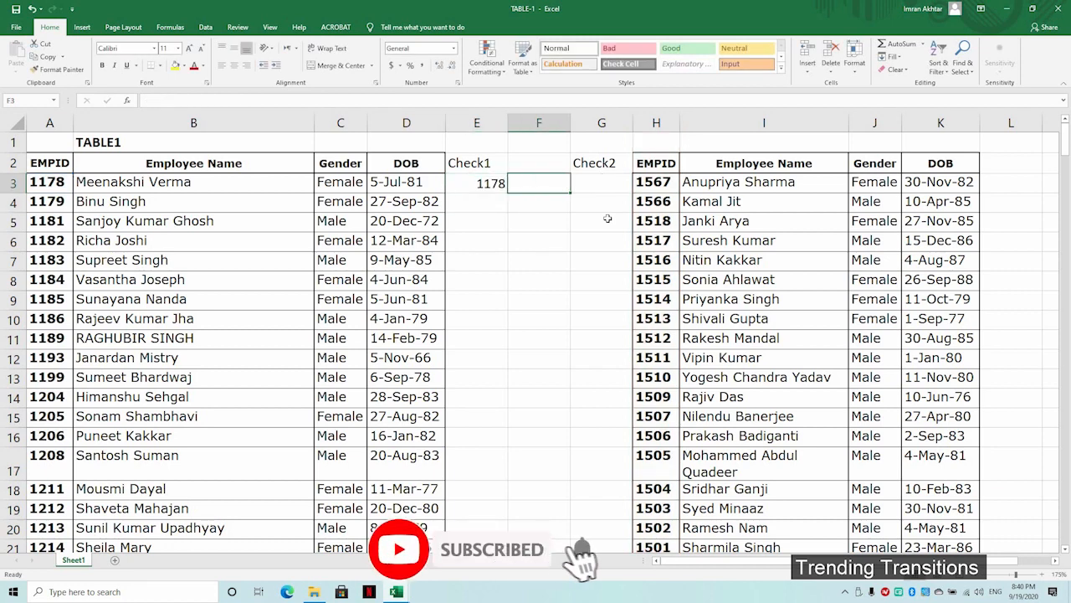
key("Right")
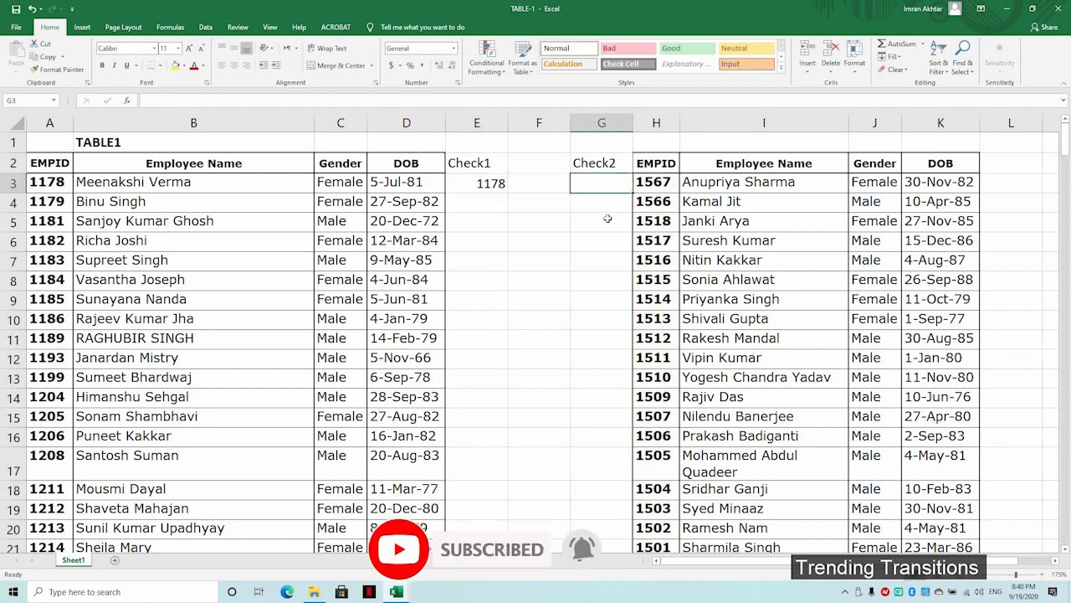
Step: Enter =VLOOKUP(H3,A:A,1,FALSE) in G3 under Check2, returning 1567
type("=vlo")
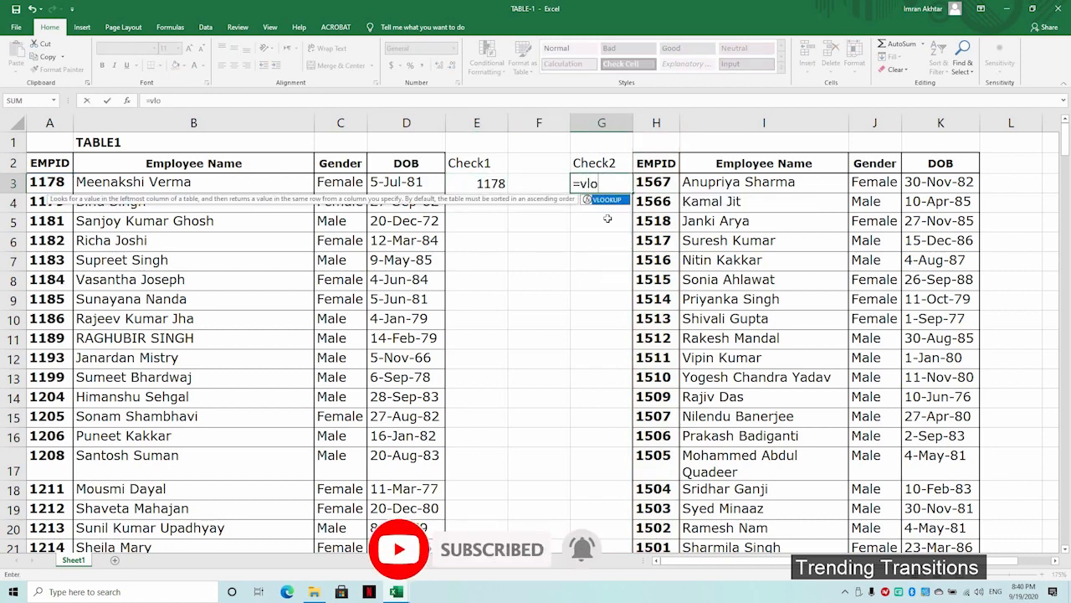
type("okup(")
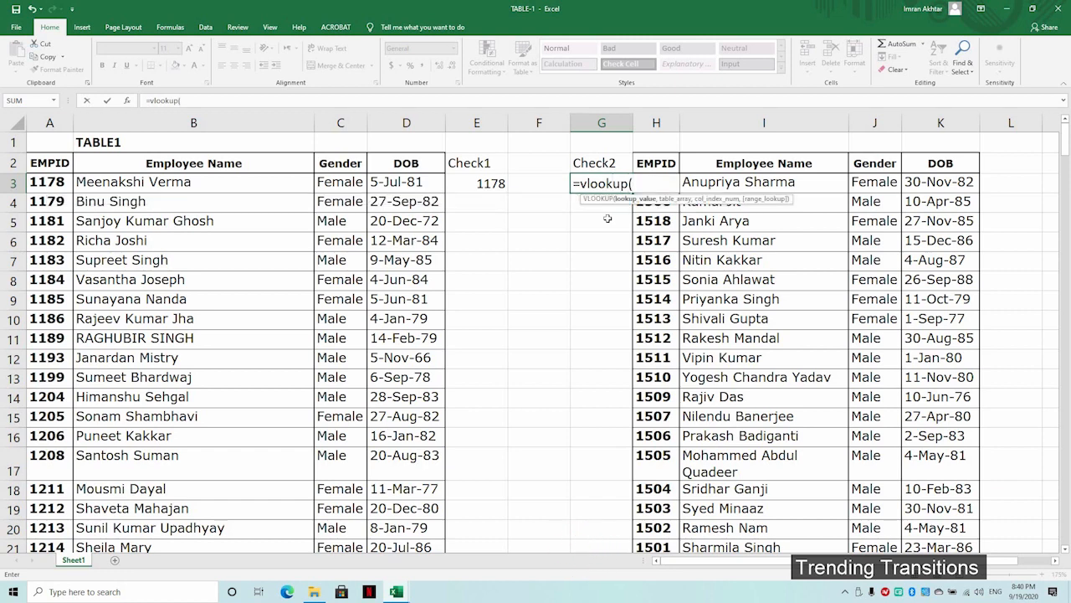
left_click(681, 181)
key("Left")
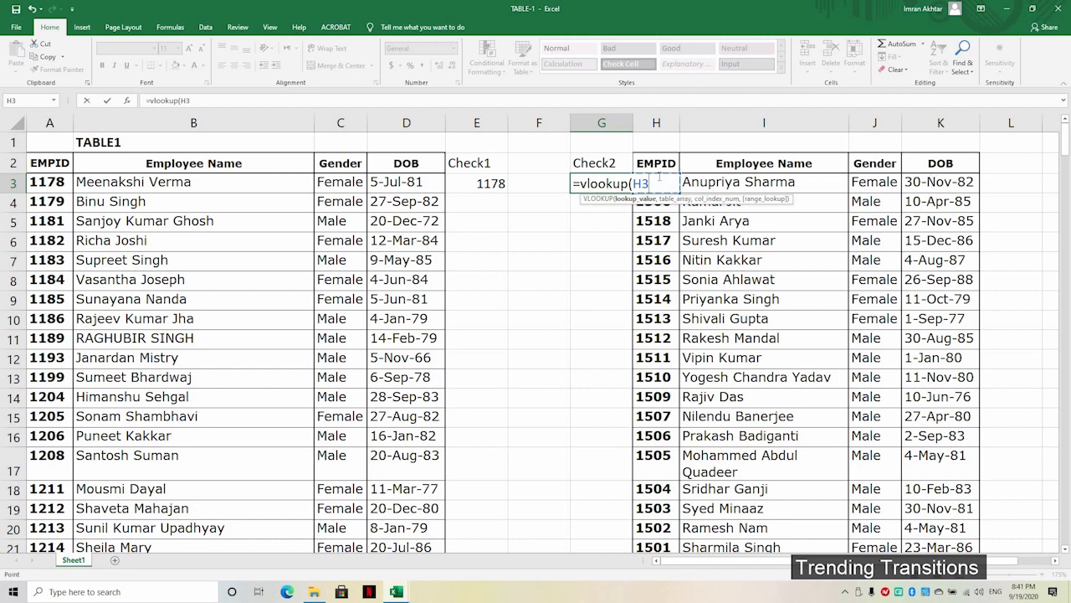
type(",")
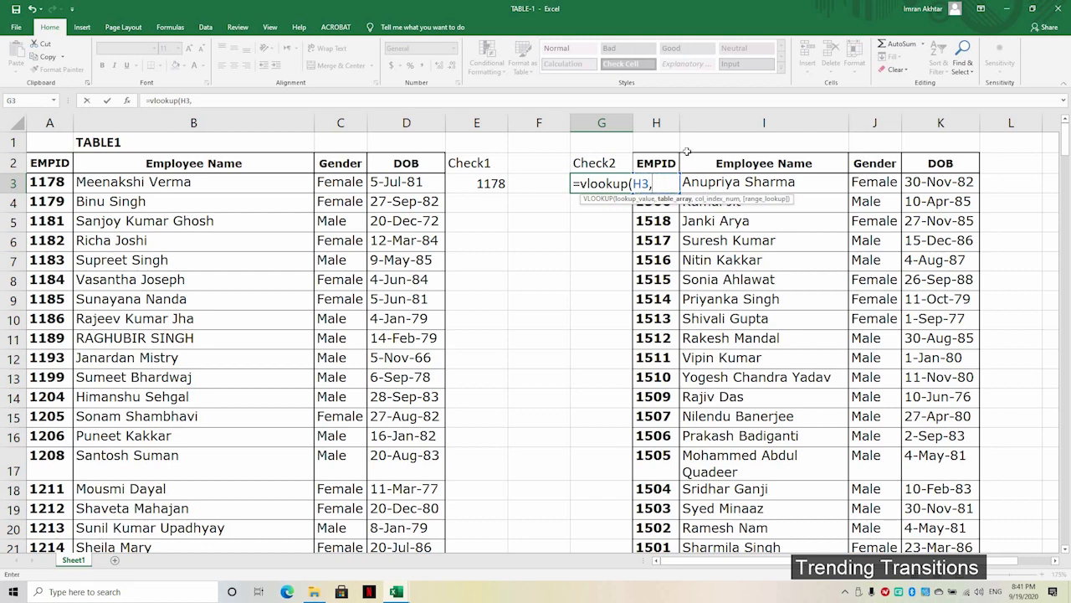
left_click(46, 118)
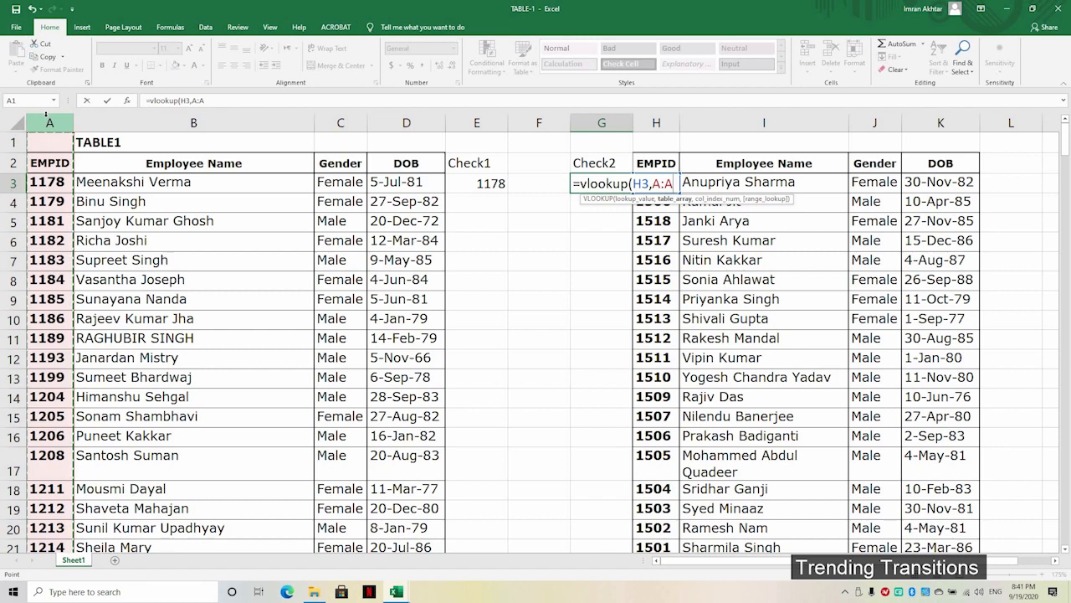
type(",")
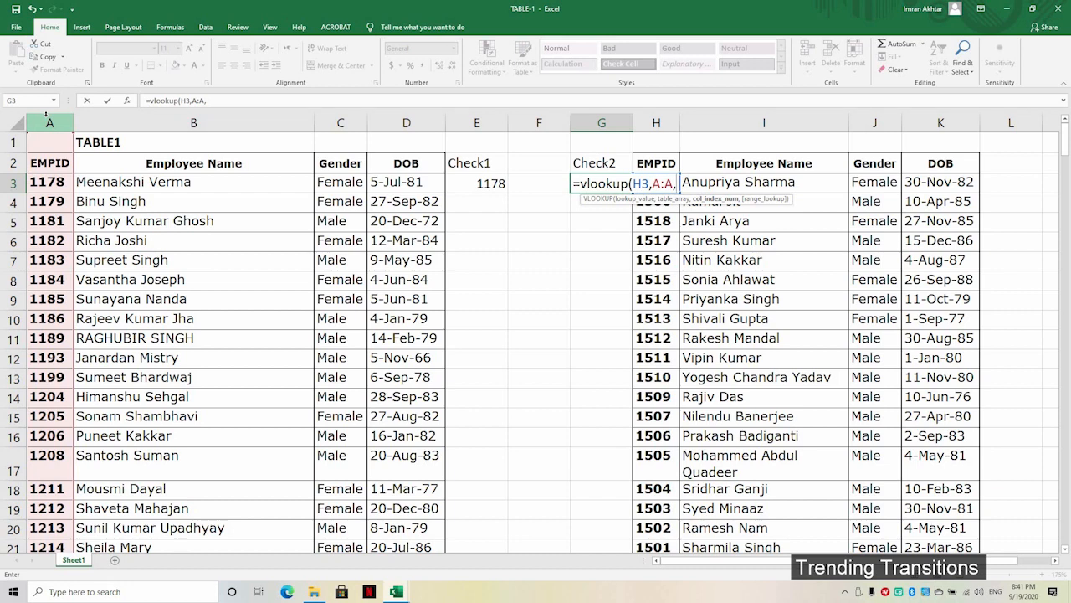
type("1")
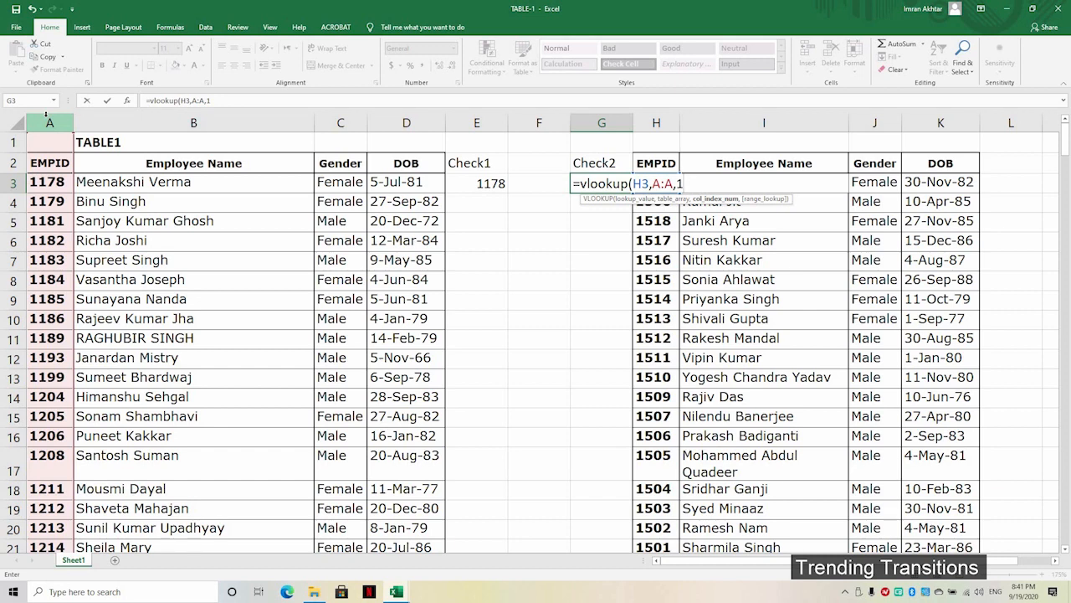
type(",")
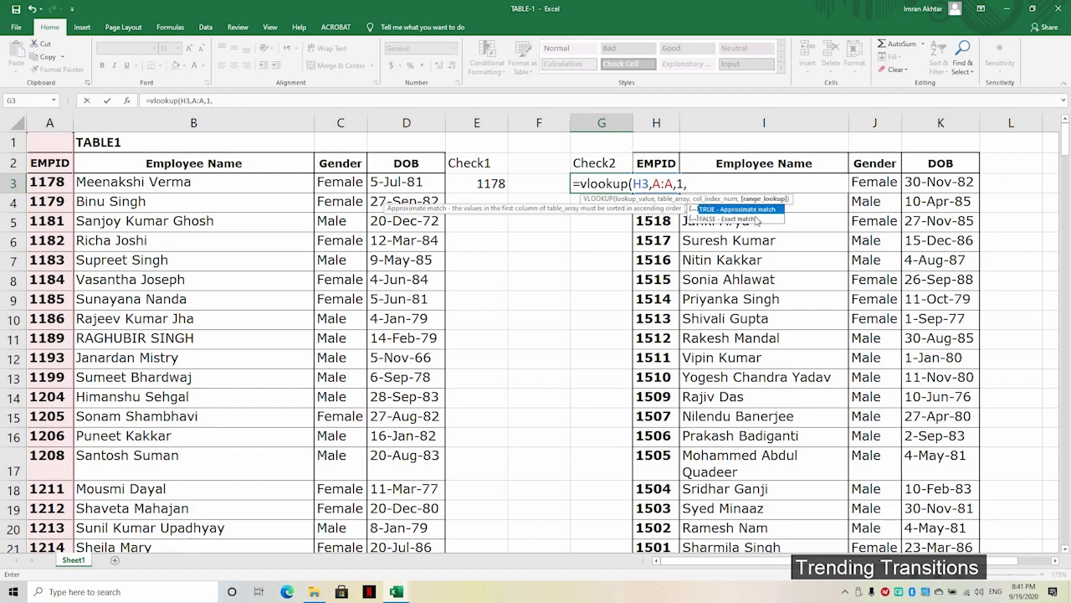
double_click(743, 220)
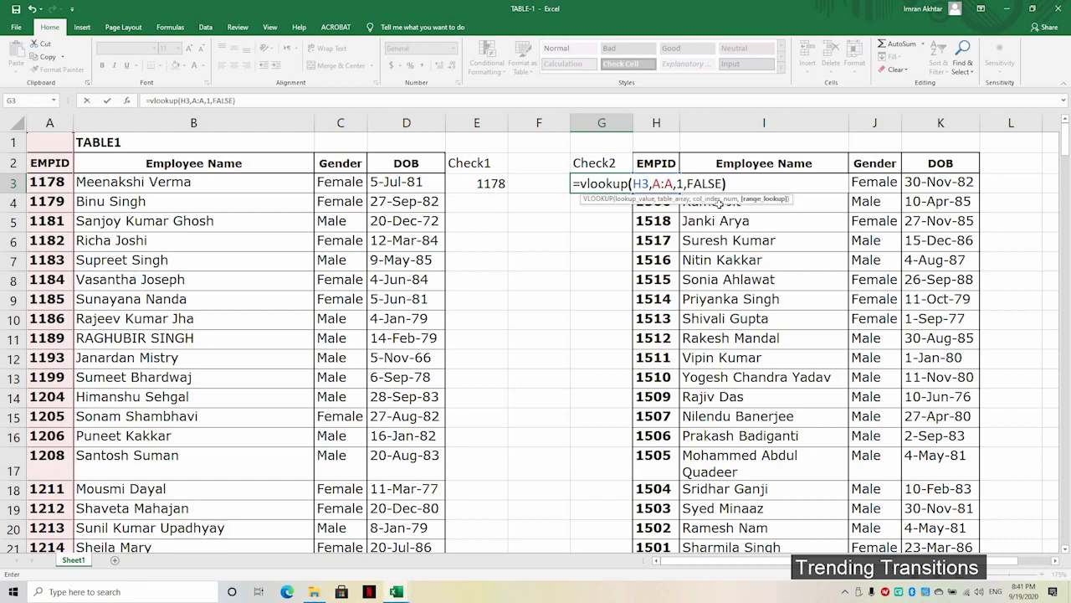
key("Return")
key("Up")
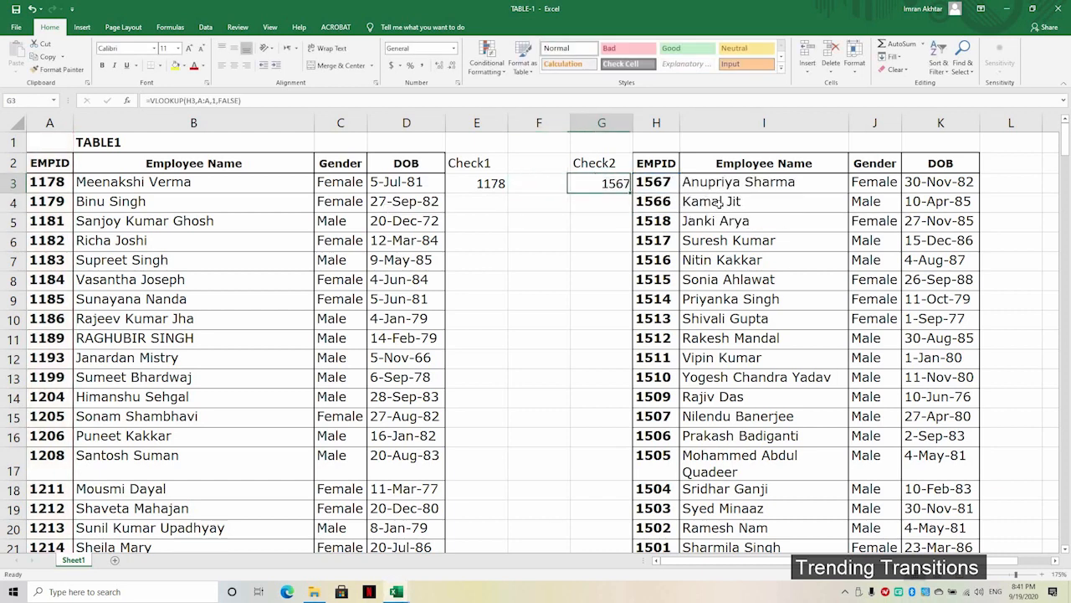
key("Right")
key("Left")
key("Right")
key("Right")
Step: Enter =A3-H3 in F3 to show the first EMPIDs' difference, -389
key("Left")
key("Left")
key("Left")
key("Right")
key("Left")
key("Right")
key("Up")
key("Left")
key("Down")
key("Up")
key("Down")
key("Up")
key("Down")
key("Right")
key("Left")
key("Left")
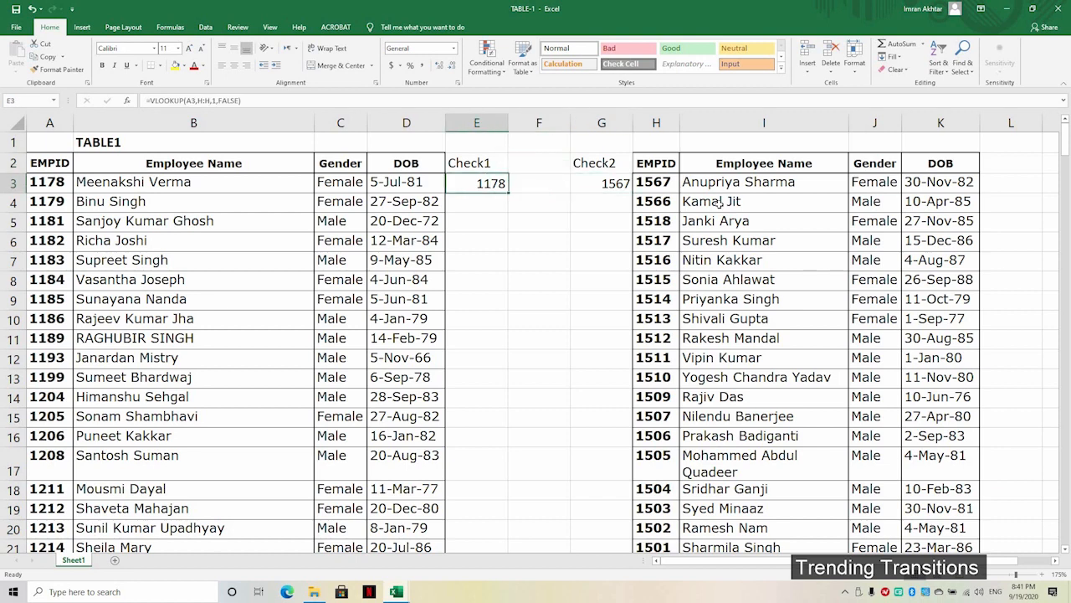
key("Right")
key("Right")
key("Left")
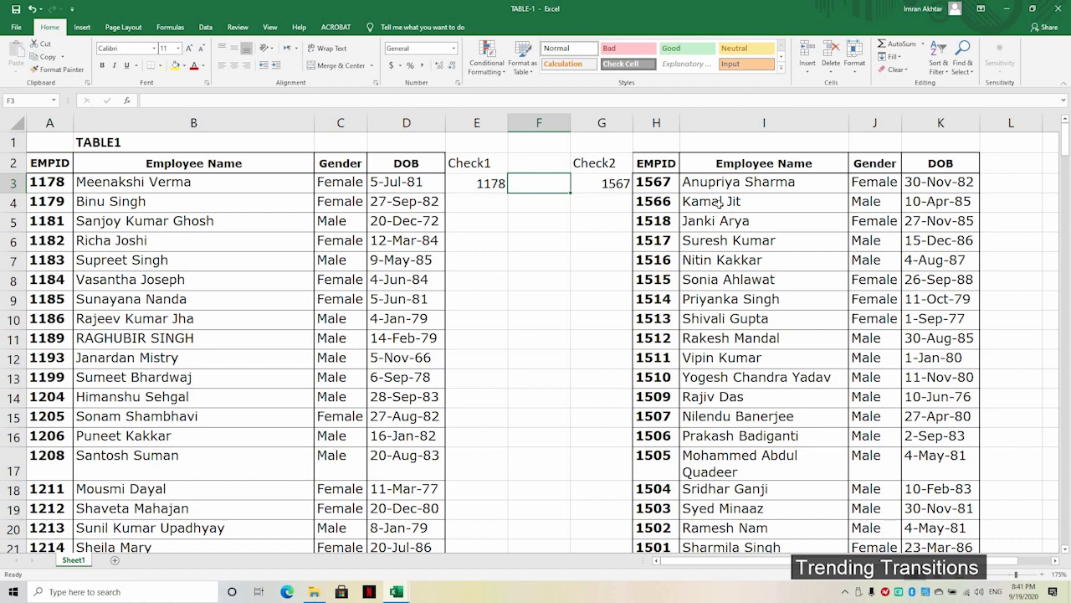
type("=")
key("Left")
key("Left")
key("Left")
key("Left")
key("Left")
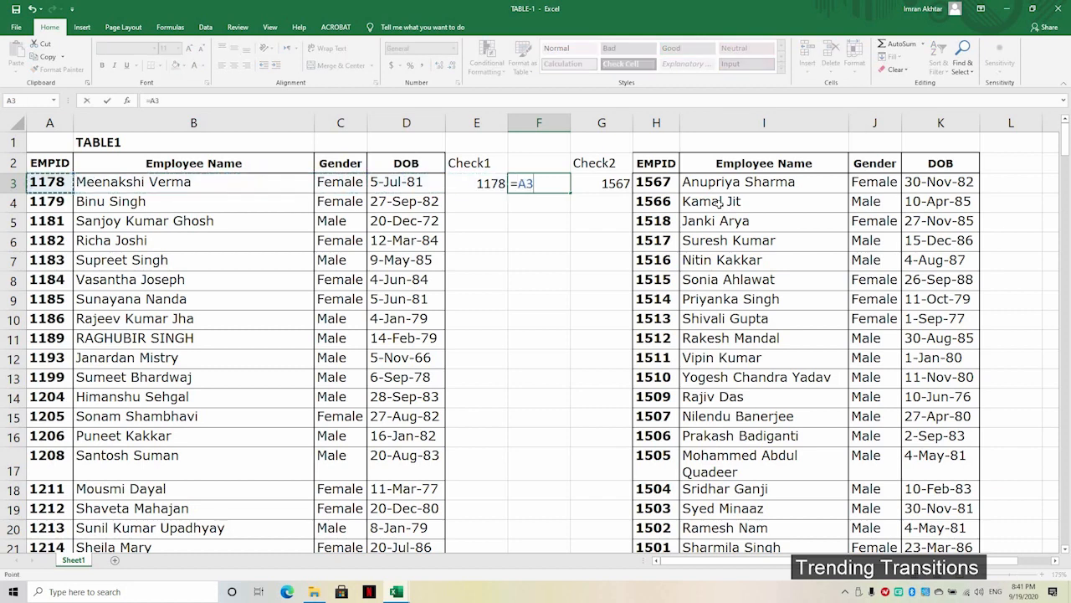
type("-")
key("Right")
key("Right")
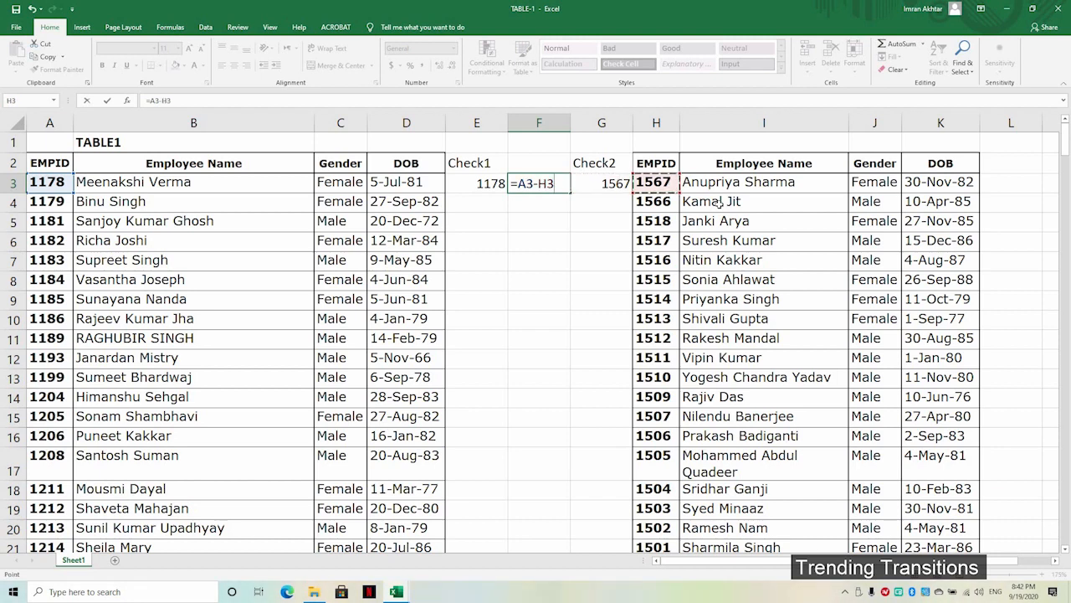
key("Return")
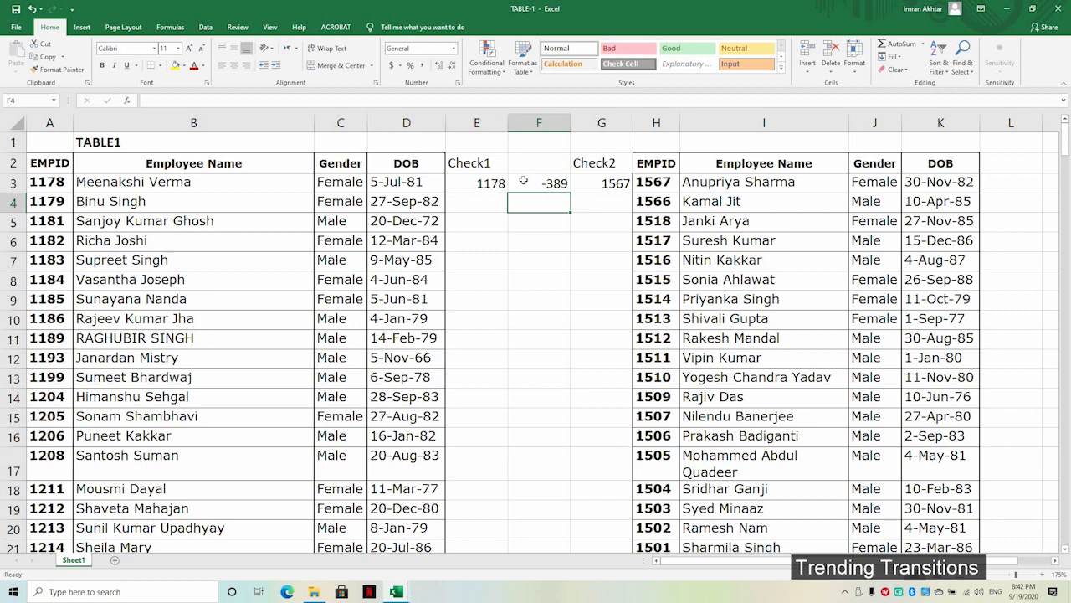
Step: Fill the E3:G3 check formulas down to the last table row
left_click_drag(498, 183, 634, 191)
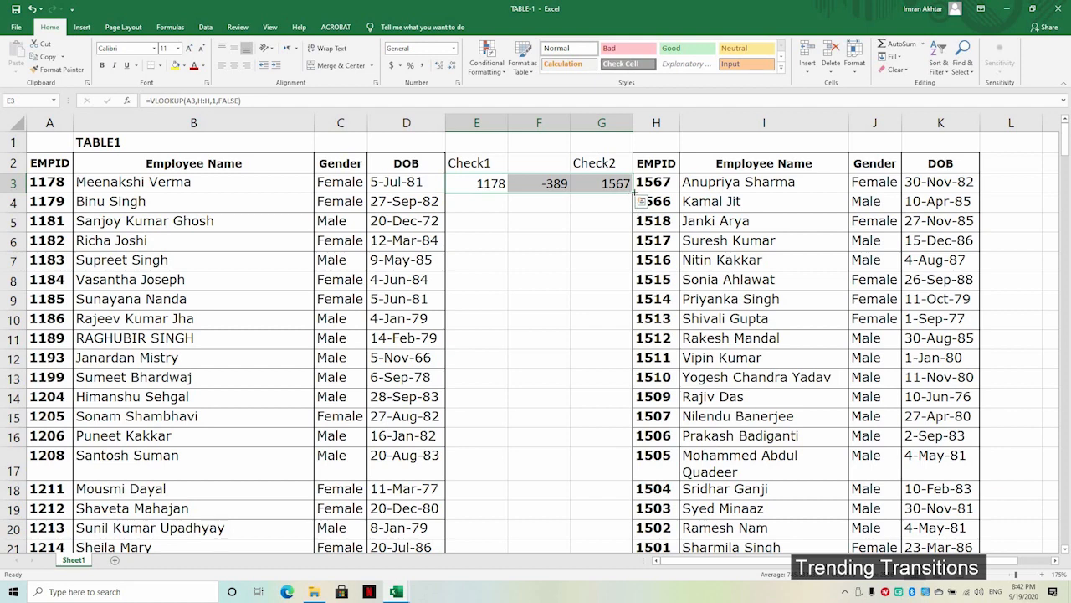
double_click(634, 191)
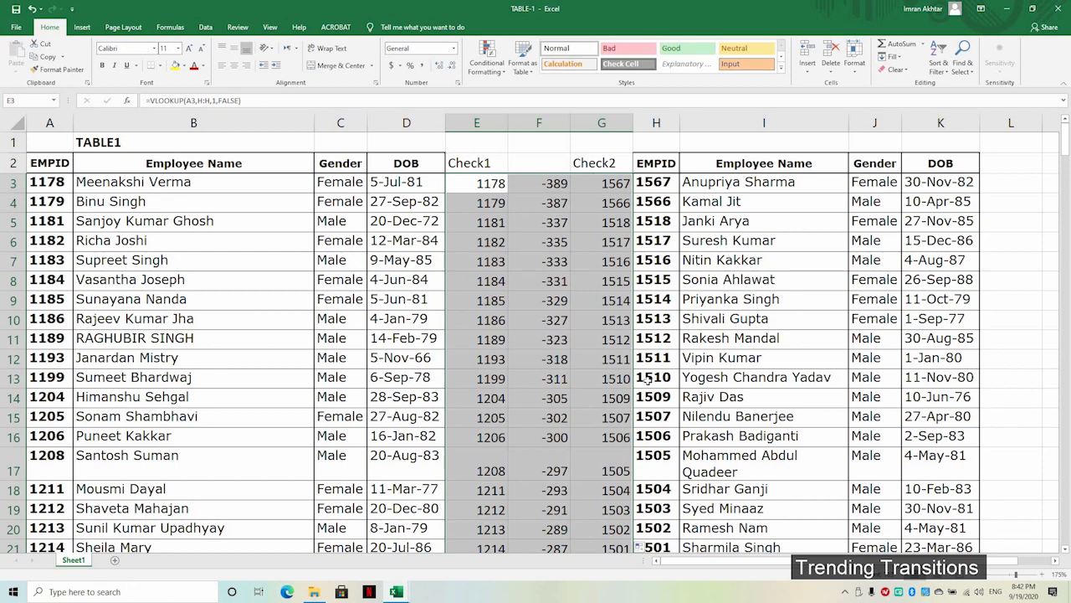
scroll(627, 360, "down", 10)
scroll(627, 360, "up", 10)
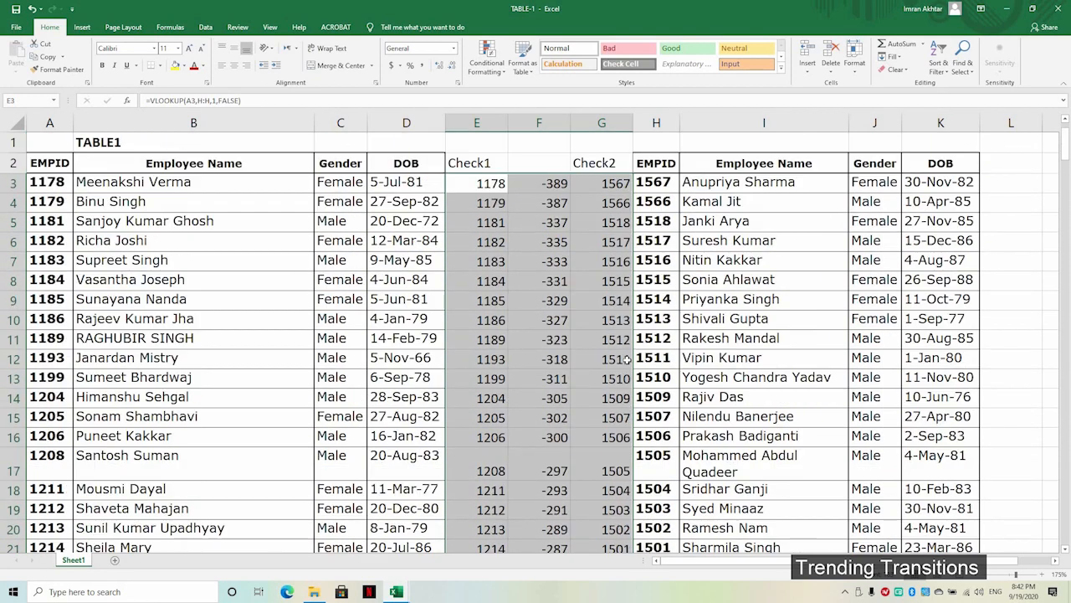
key("Up")
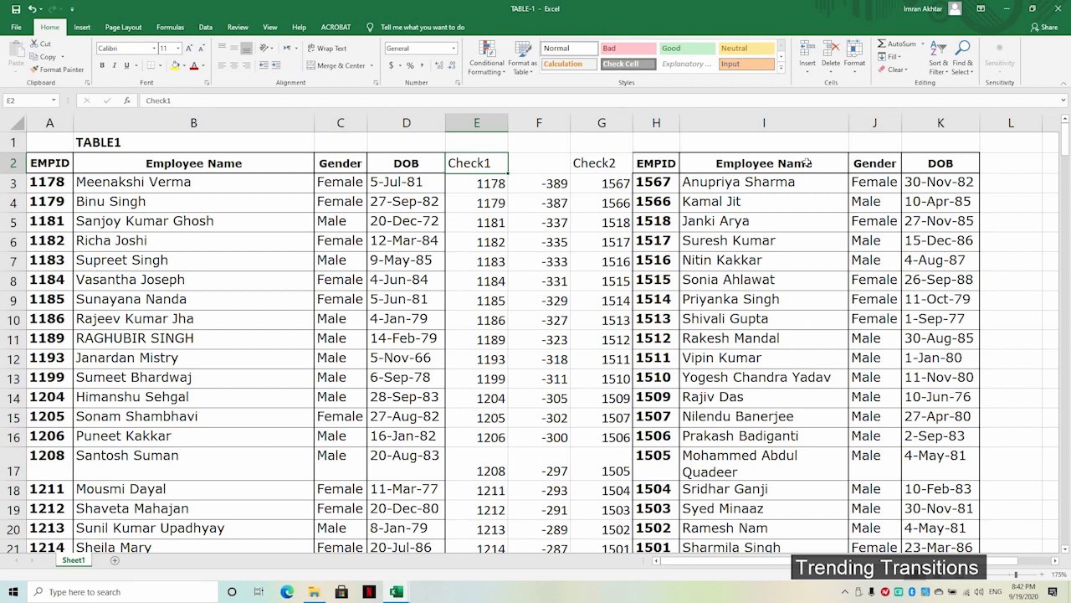
Step: Enter the title TABLE-2 in cell I1 above the pasted table and bold it
left_click(790, 141)
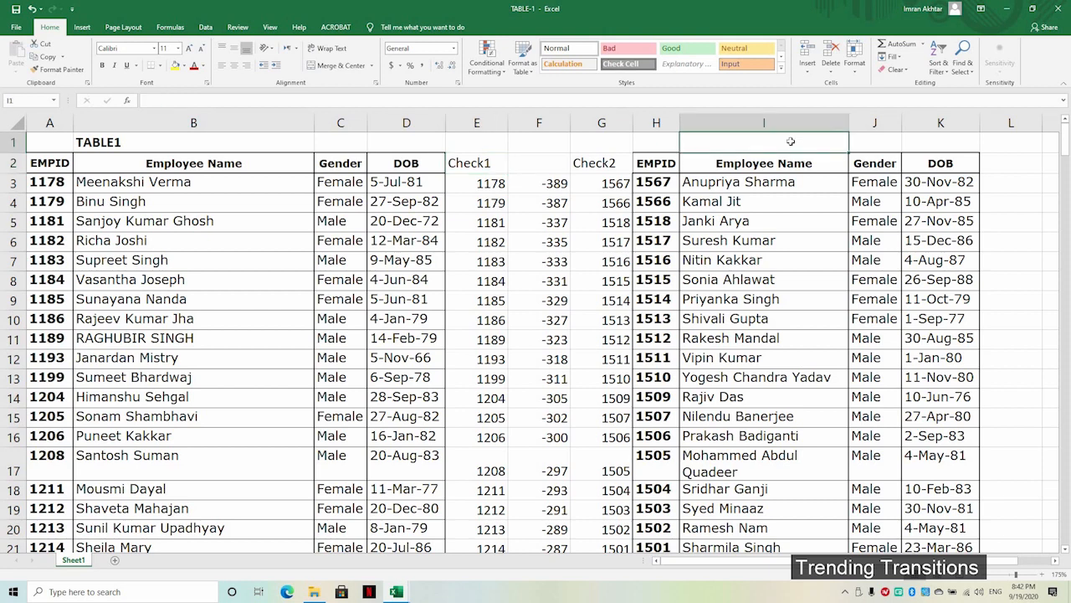
type("tbal")
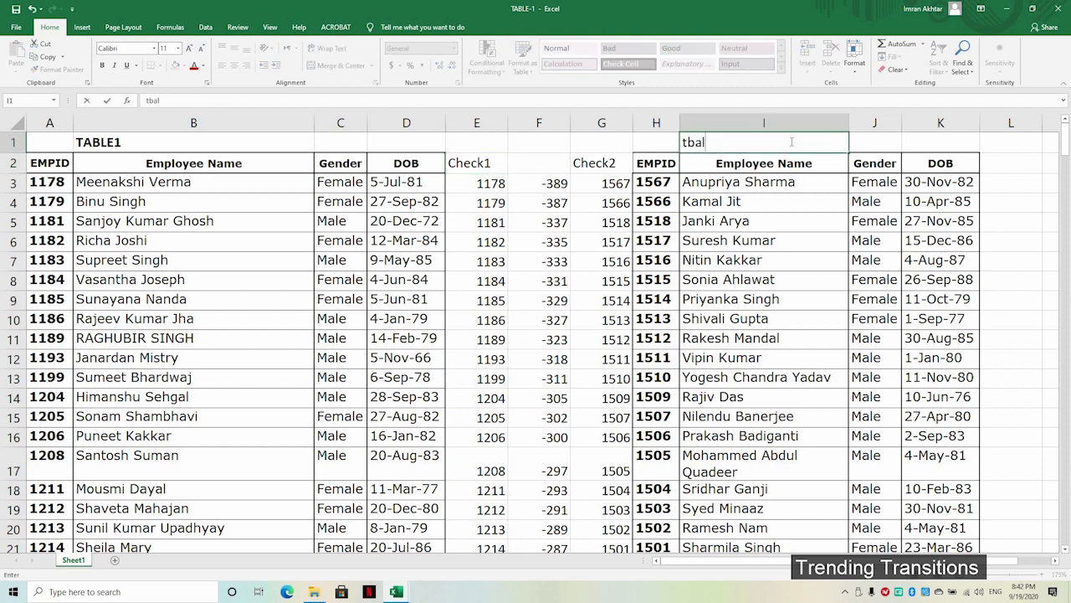
key("BackSpace")
key("BackSpace")
key("BackSpace")
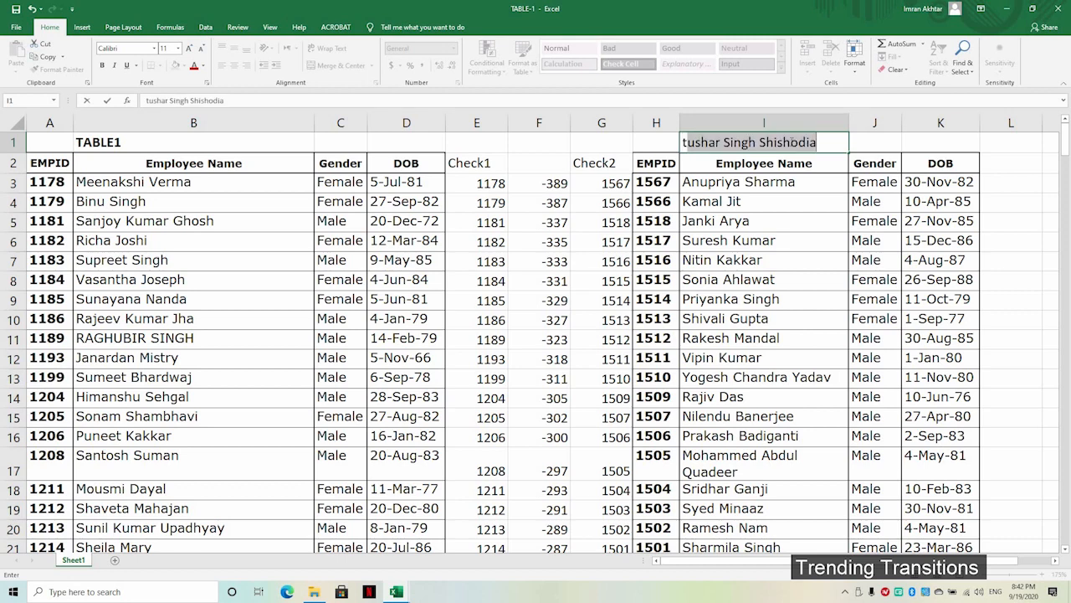
key("Caps_Lock")
type("TABLE")
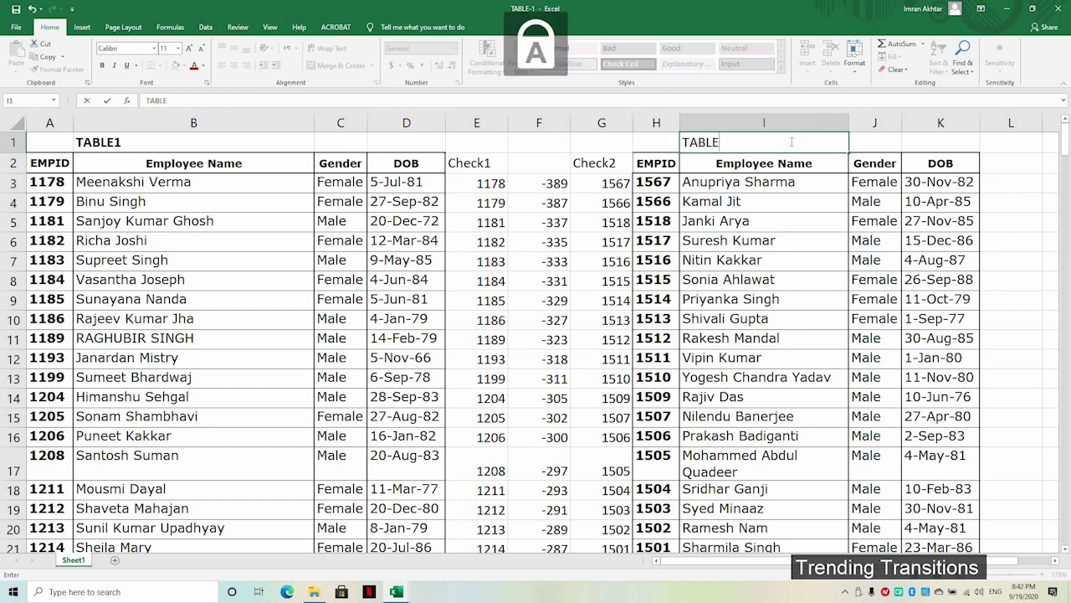
type("-2")
key("ctrl+Return")
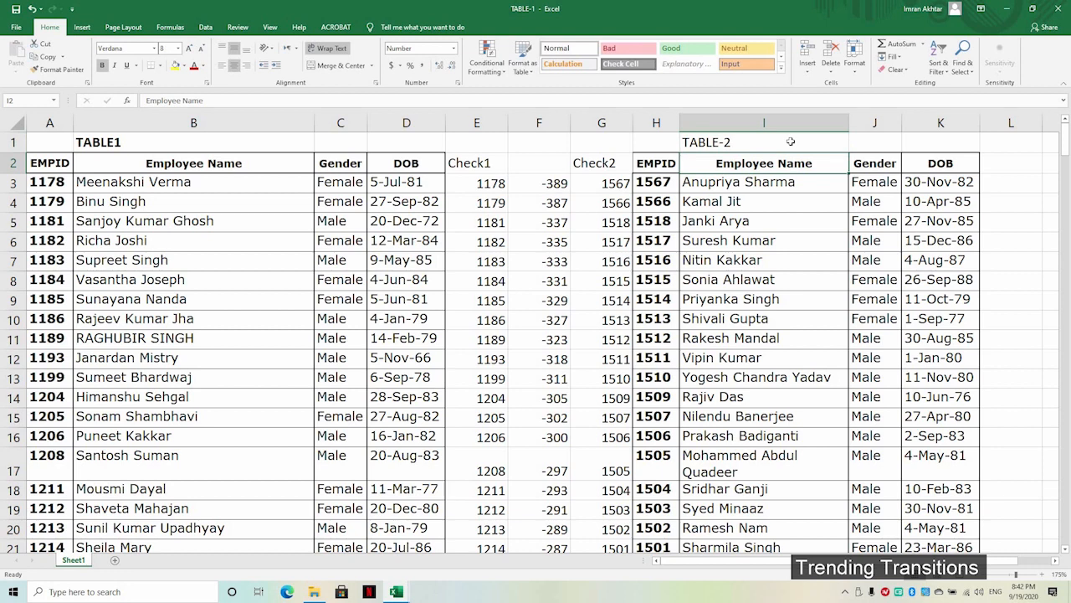
key("ctrl+b")
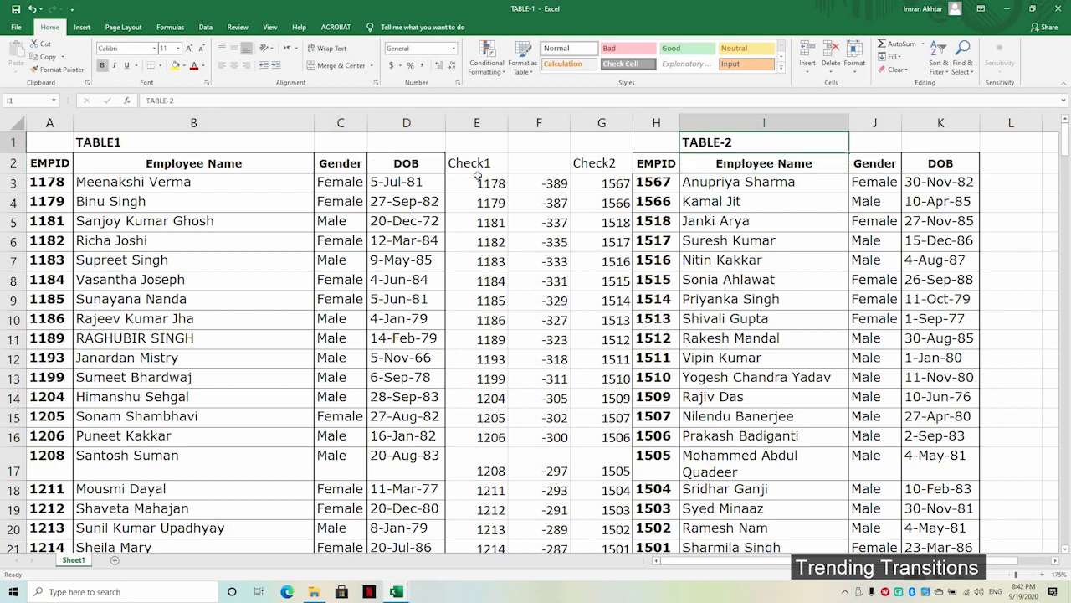
key("Down")
key("ctrl+Left")
key("ctrl+Left")
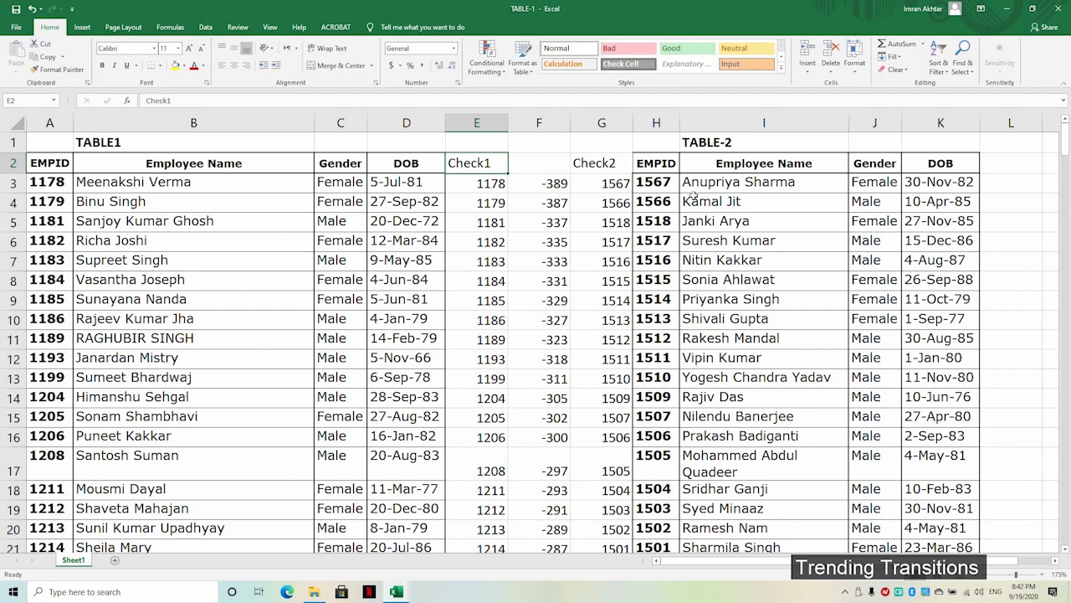
Step: Select A2:E263, covering all of TABLE1 plus its Check1 column
key("ctrl+shift+Down")
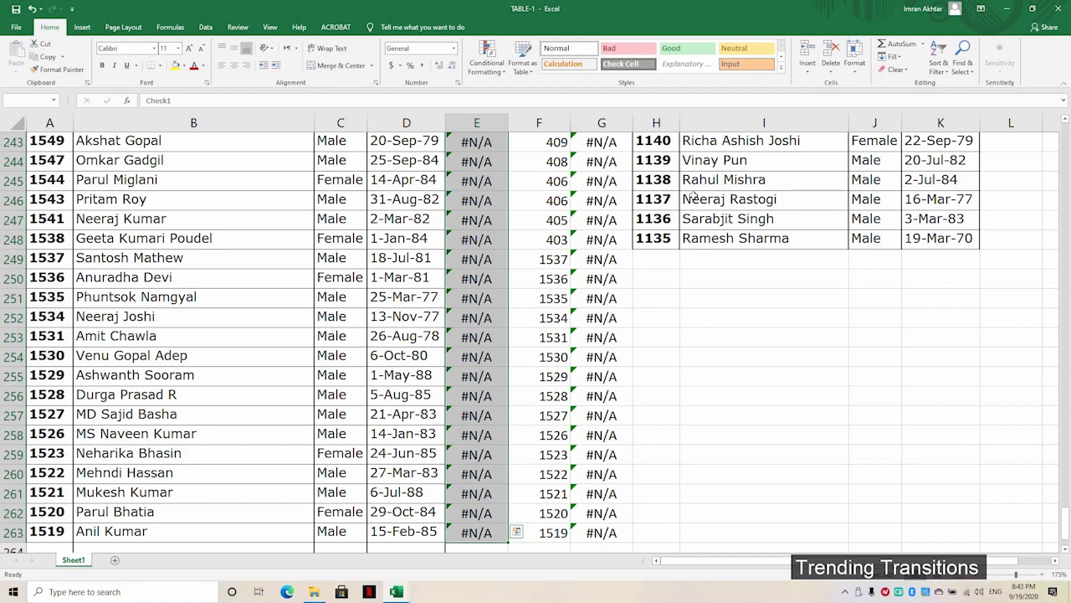
key("ctrl+shift+Left")
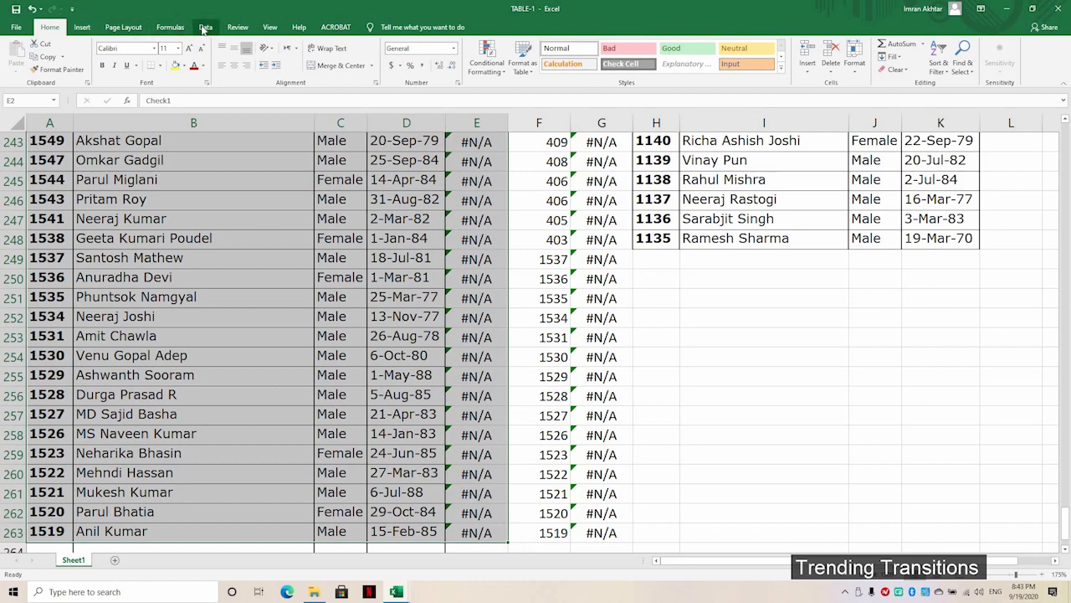
Step: Sort A2:E263 by Check1 smallest to largest, then select Check2 cells G2:G263
left_click(204, 27)
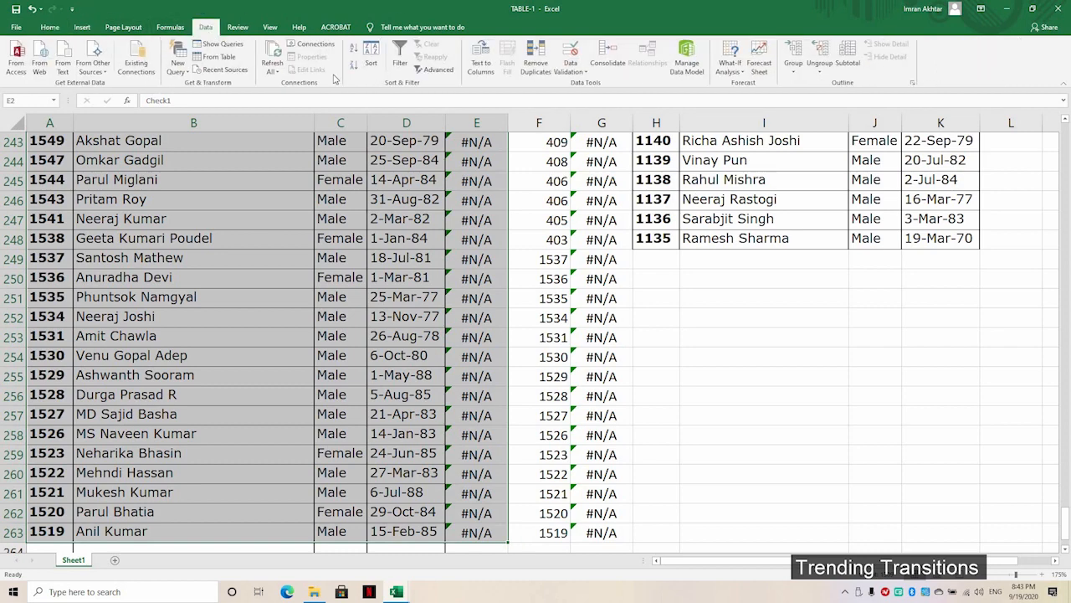
left_click(374, 52)
left_click(170, 118)
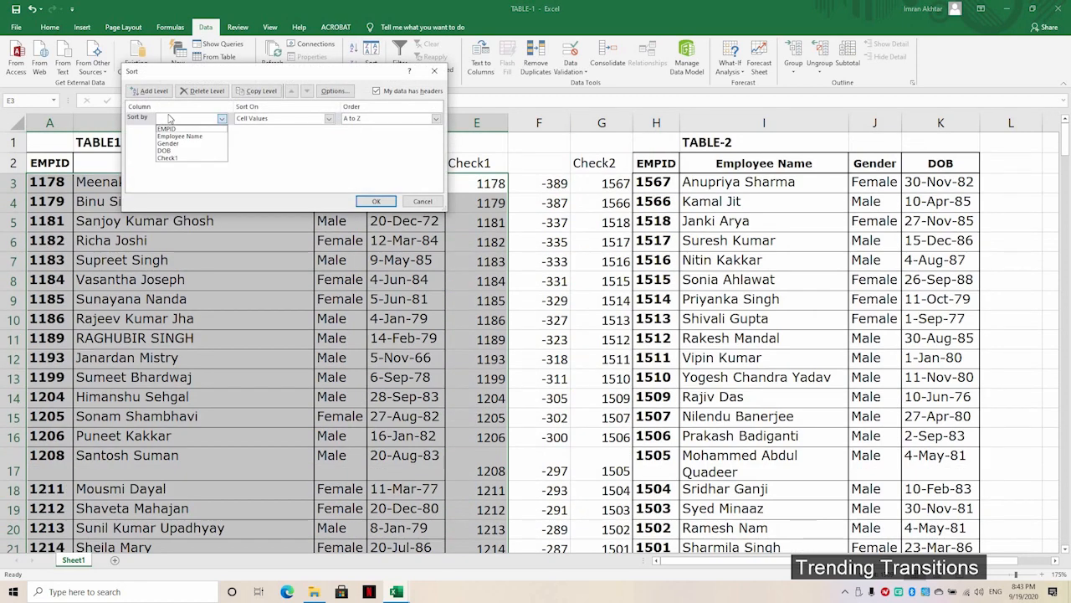
left_click(268, 93)
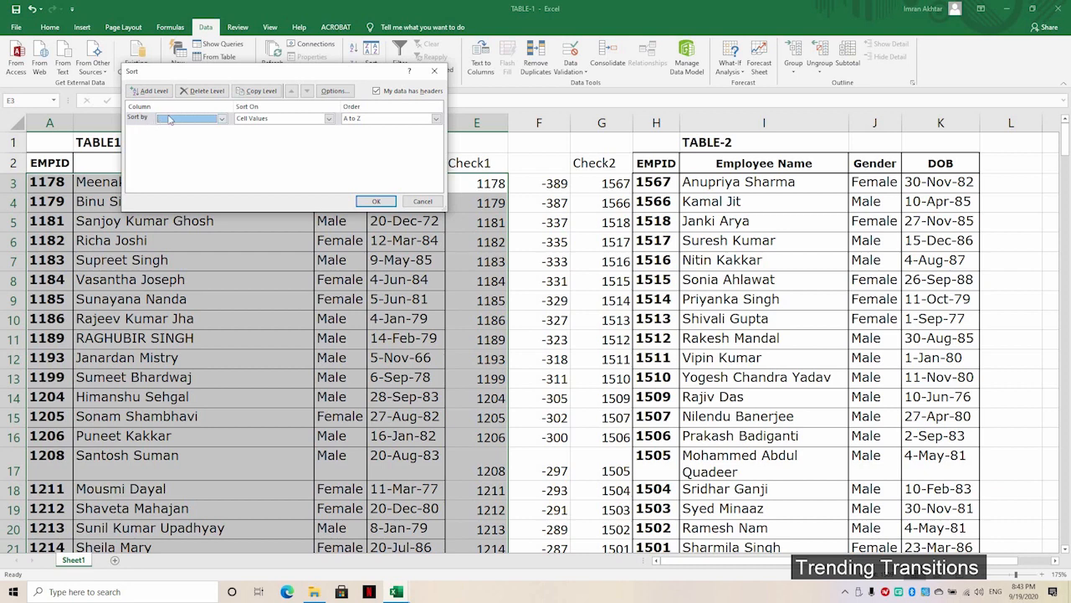
left_click(170, 119)
left_click(165, 151)
left_click(374, 202)
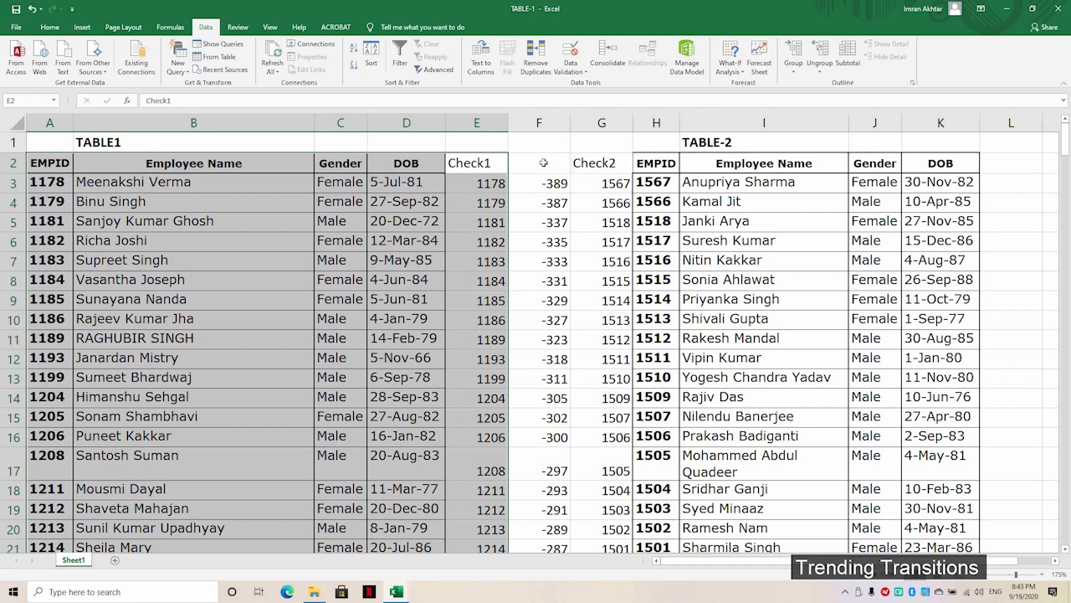
left_click(602, 163)
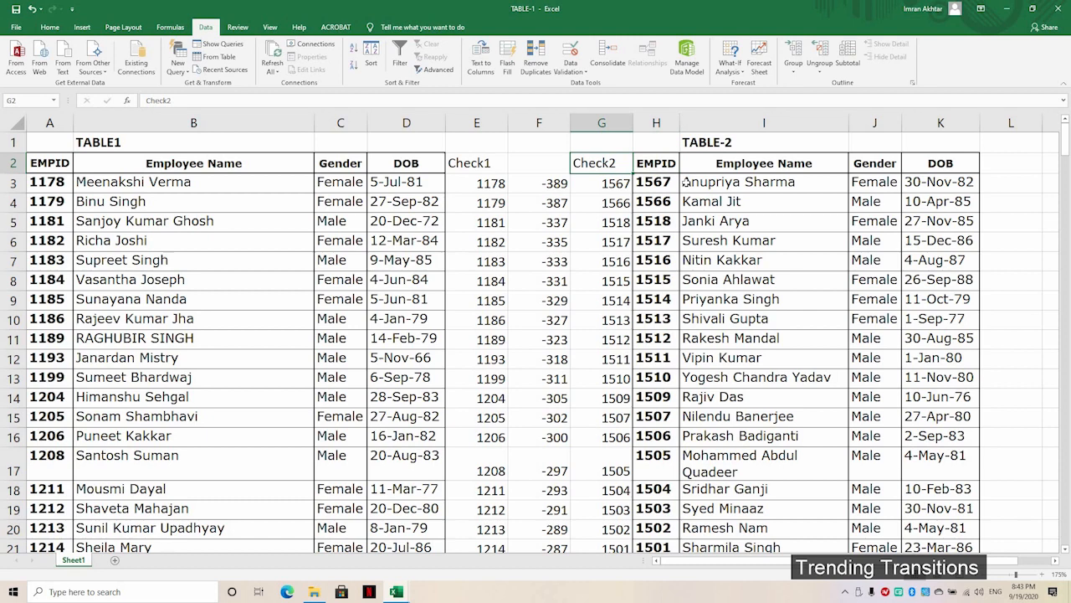
key("ctrl+shift+Down")
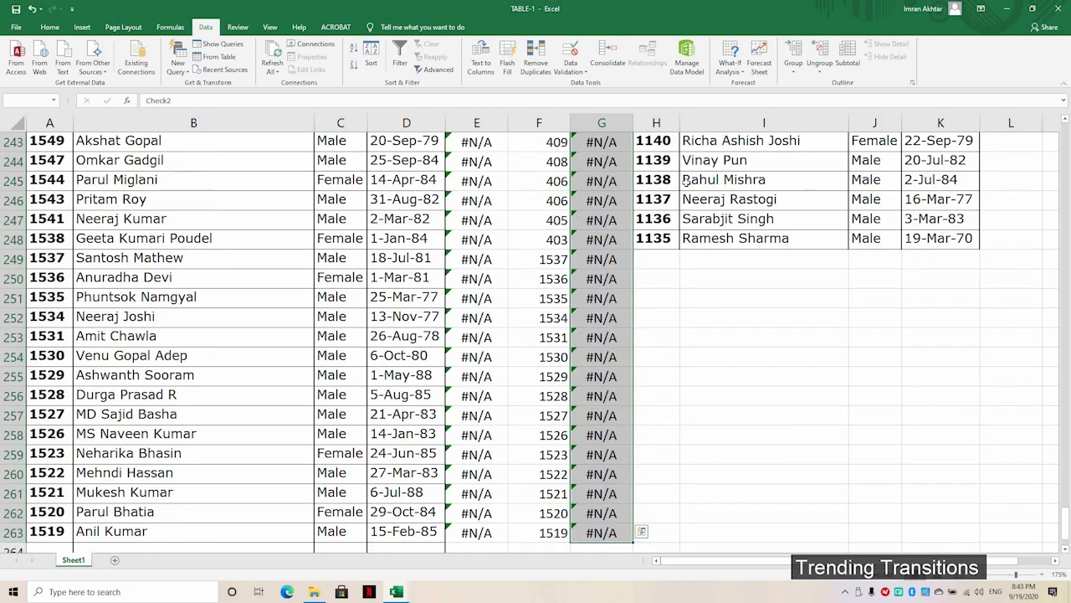
Step: Extend the selection to G2:K263 and sort it by Check2, smallest to largest
key("ctrl+shift+Right")
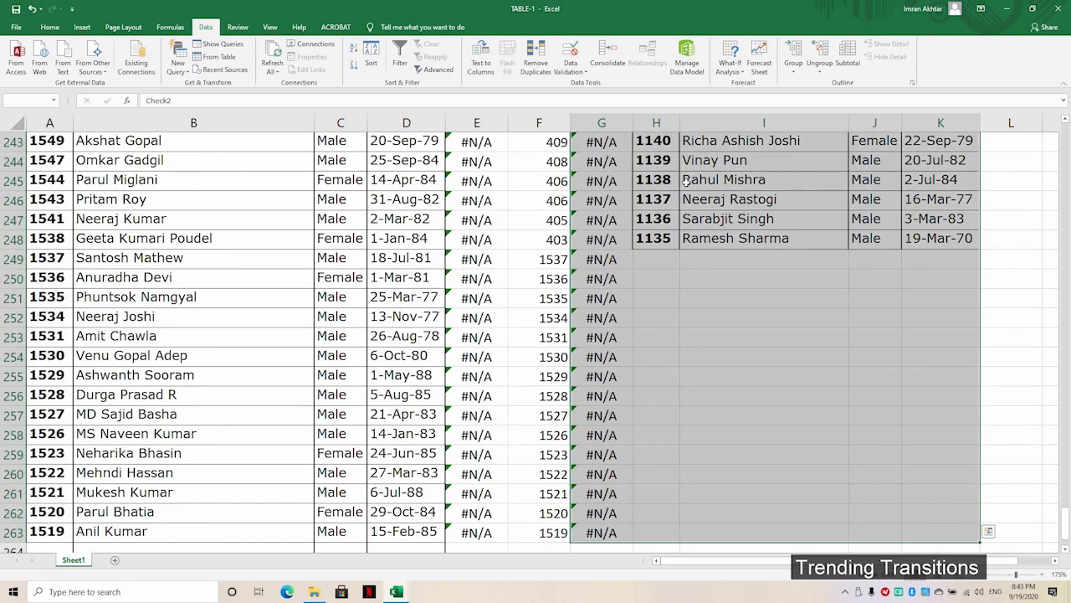
left_click(370, 52)
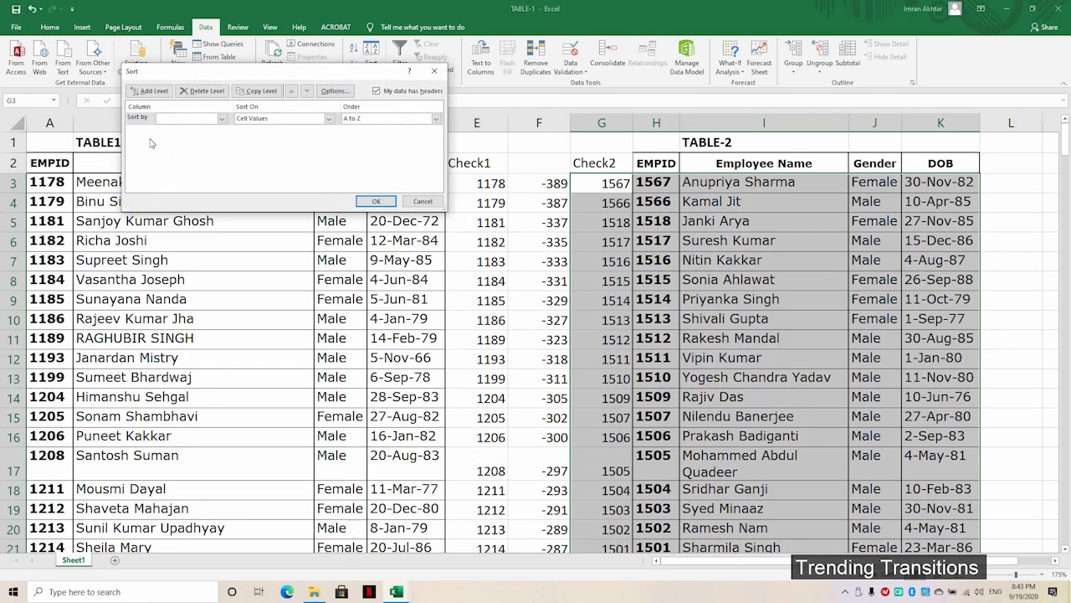
left_click(176, 118)
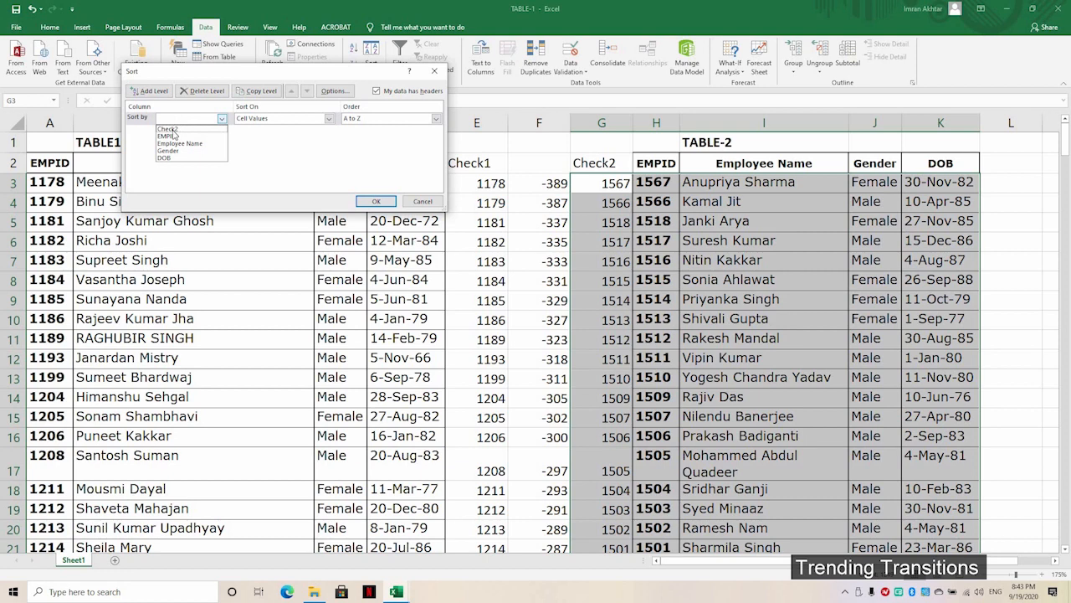
left_click(167, 129)
left_click(376, 201)
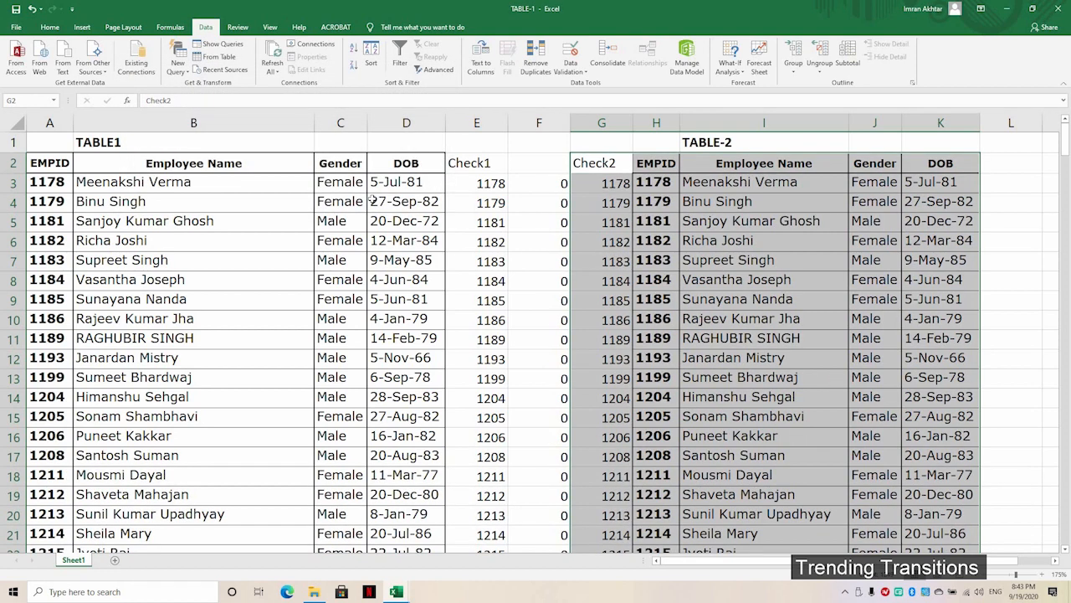
scroll(404, 199, "down", 2)
scroll(403, 199, "down", 2)
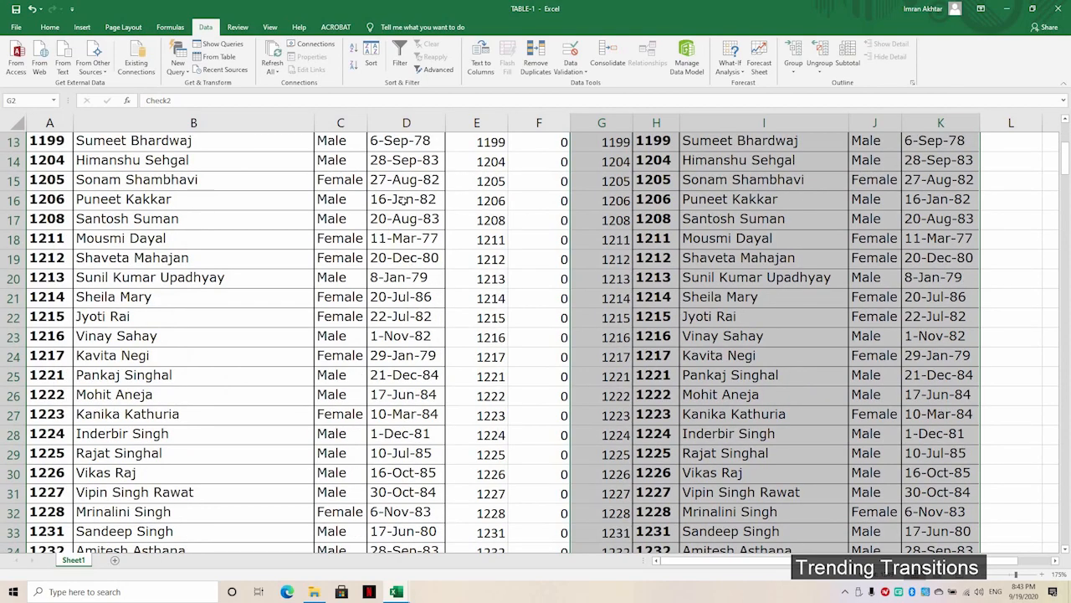
scroll(403, 200, "down", 14)
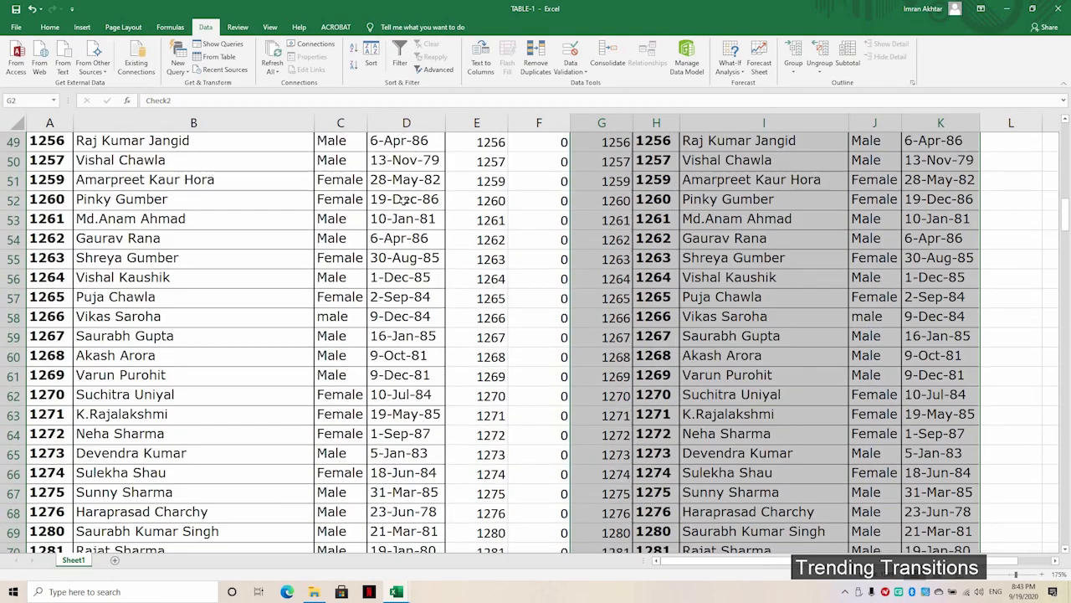
scroll(403, 200, "down", 19)
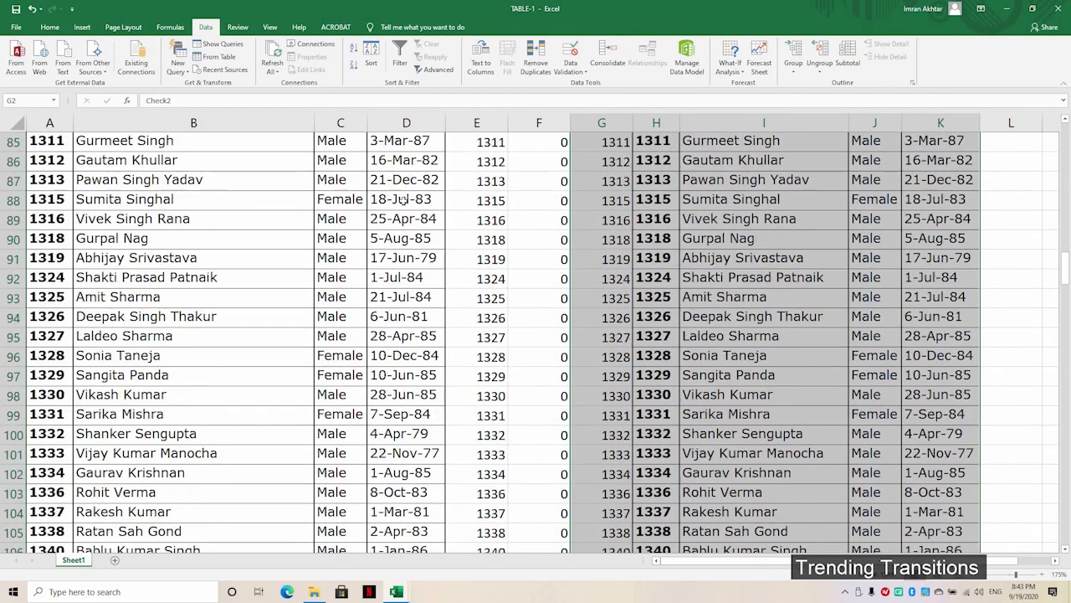
scroll(403, 199, "down", 18)
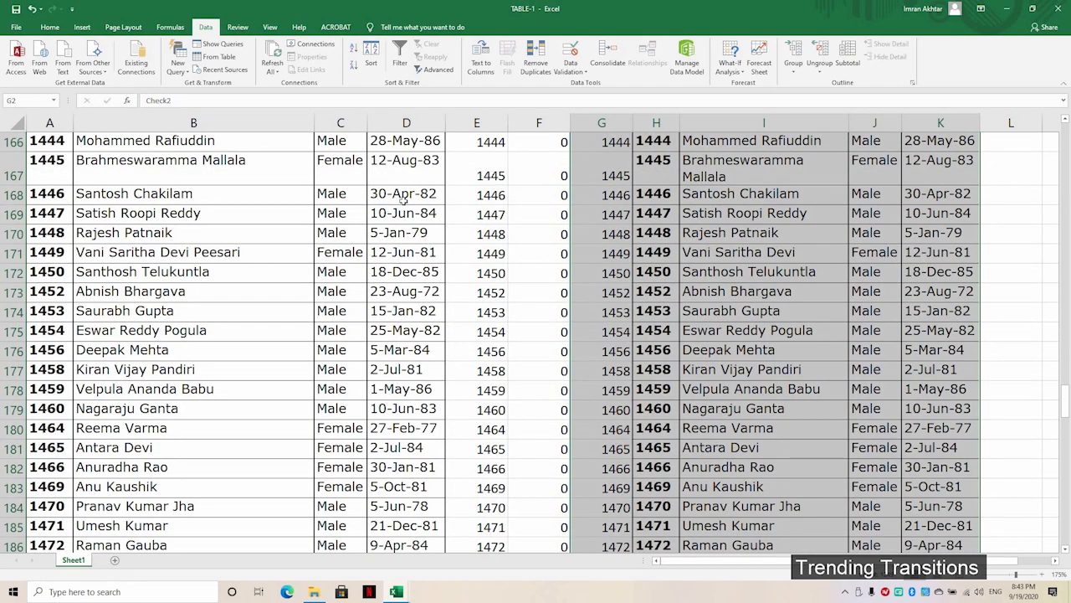
scroll(403, 199, "down", 20)
scroll(404, 199, "up", 3)
scroll(403, 200, "up", 1)
scroll(403, 199, "down", 3)
scroll(404, 199, "up", 4)
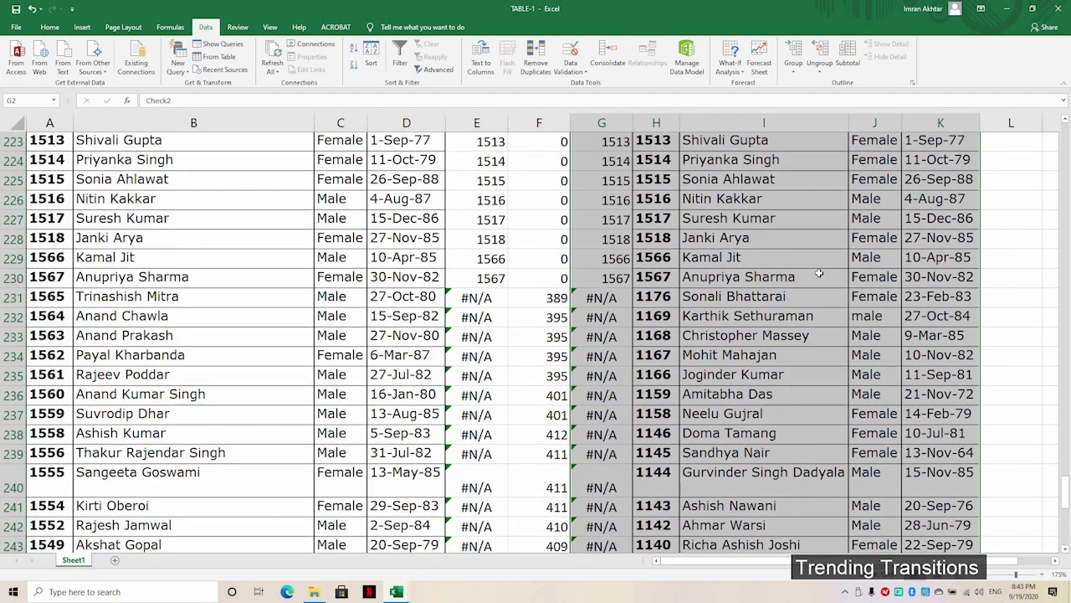
left_click_drag(795, 277, 50, 279)
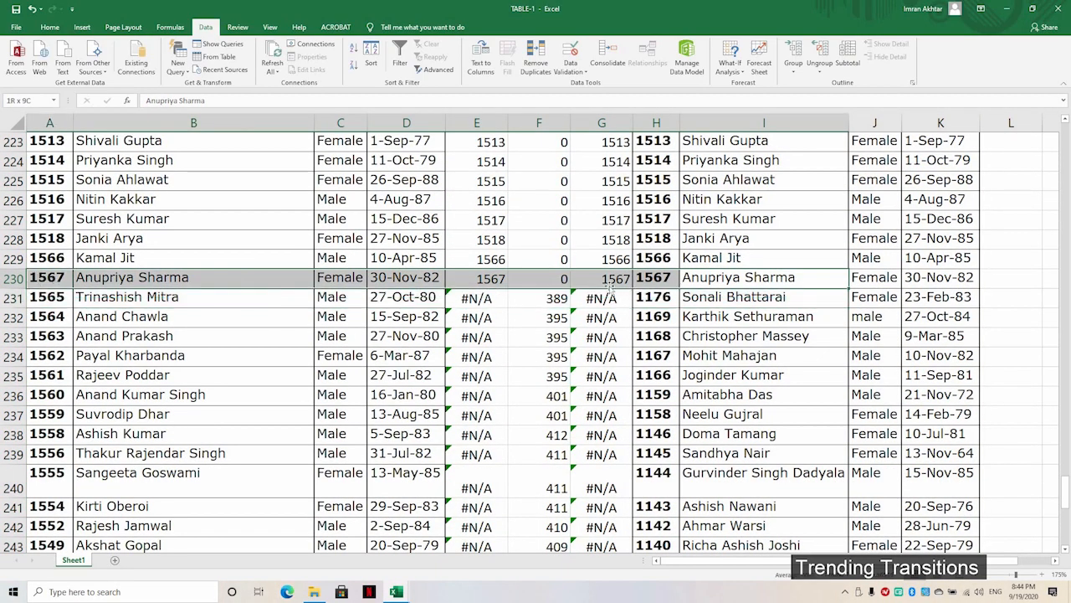
left_click(545, 278)
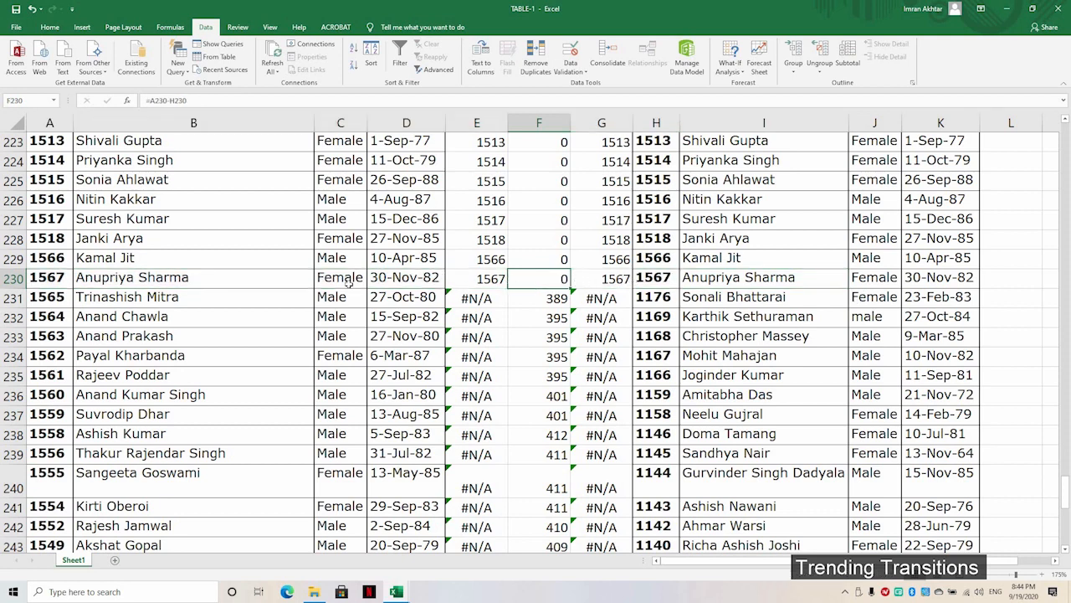
left_click_drag(50, 280, 804, 279)
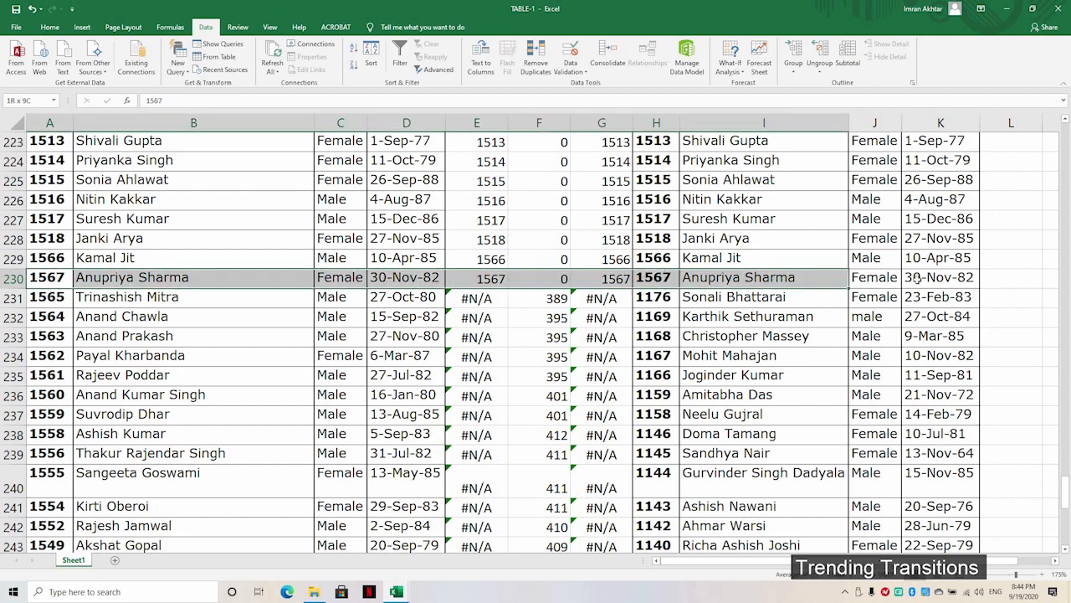
left_click_drag(918, 279, 927, 279)
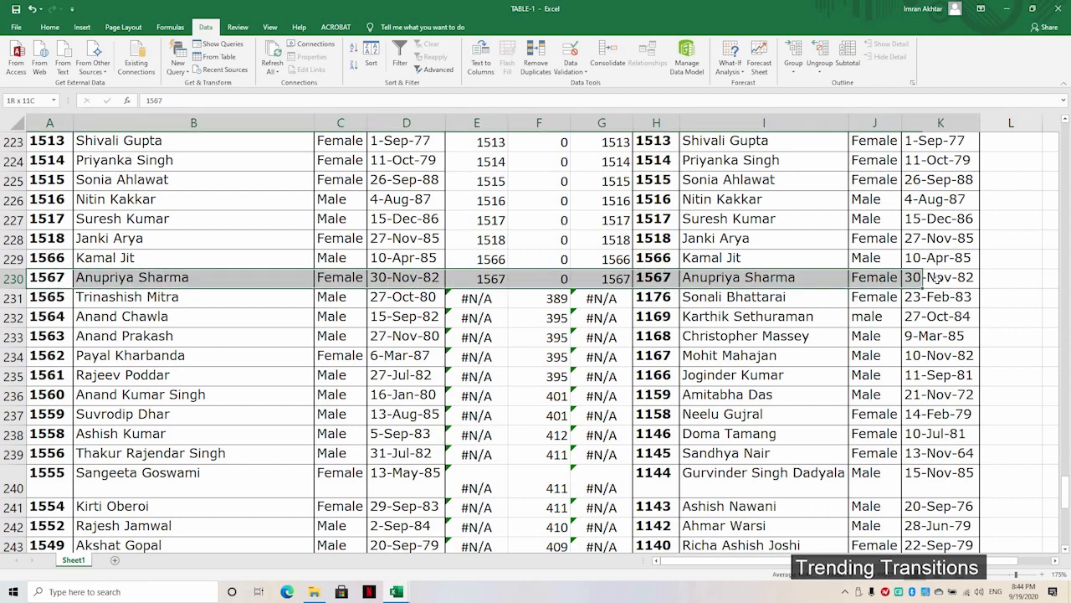
left_click(60, 298)
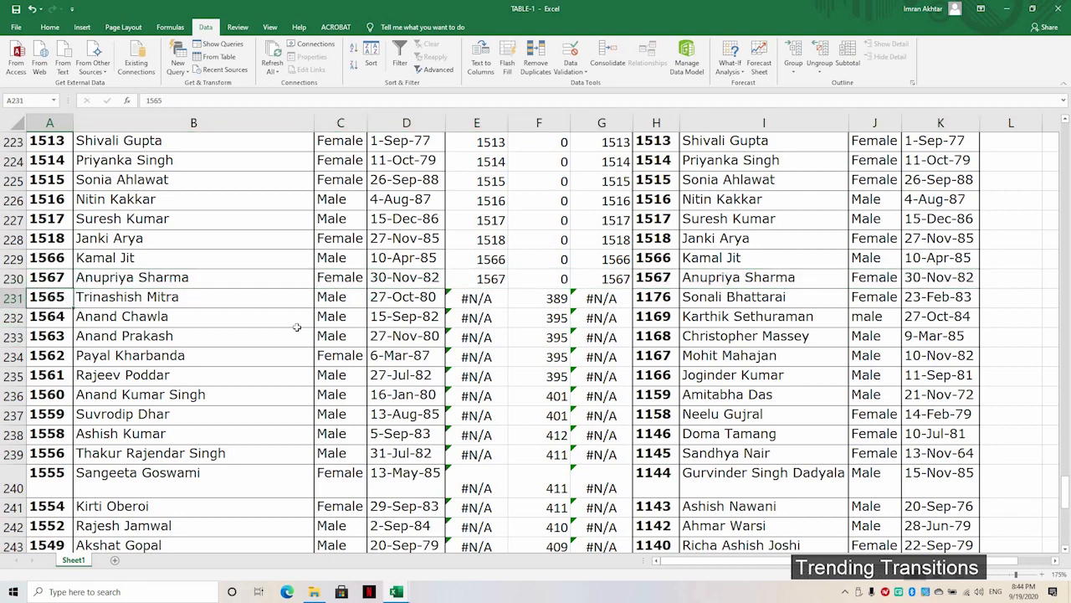
key("shift+Right")
key("shift+Right")
key("shift+Right")
key("shift+Right")
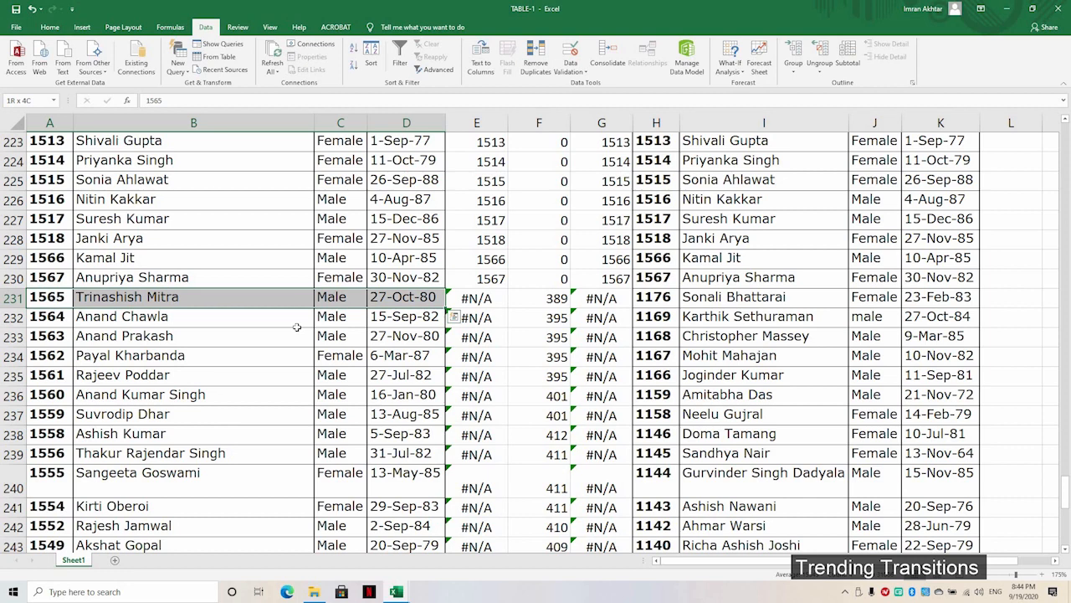
key("ctrl+Down")
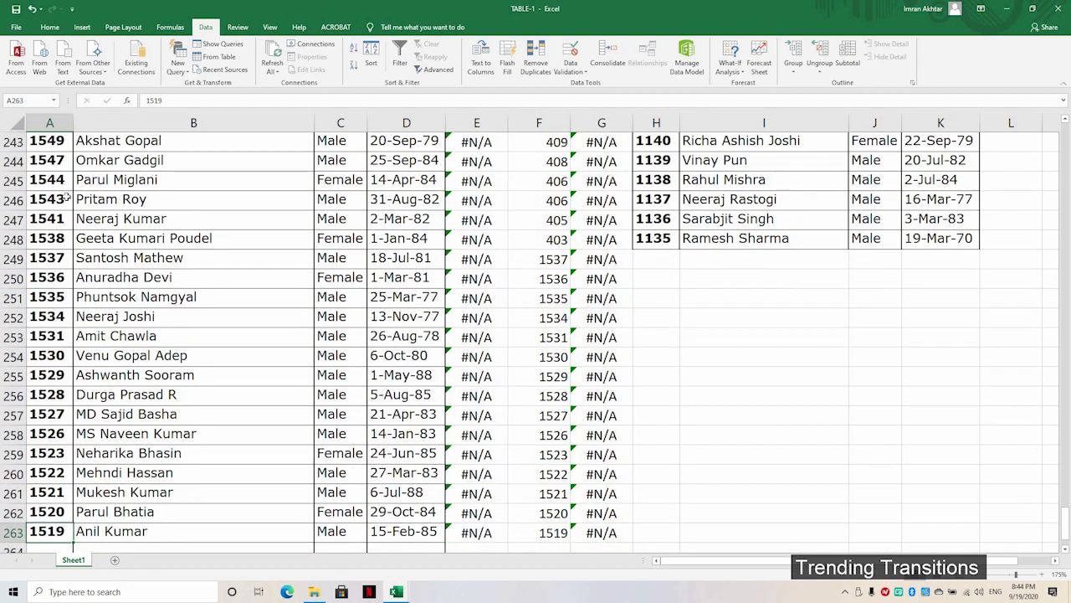
Step: Fill the unmatched TABLE1 rows A231:E263 with yellow
left_click(49, 27)
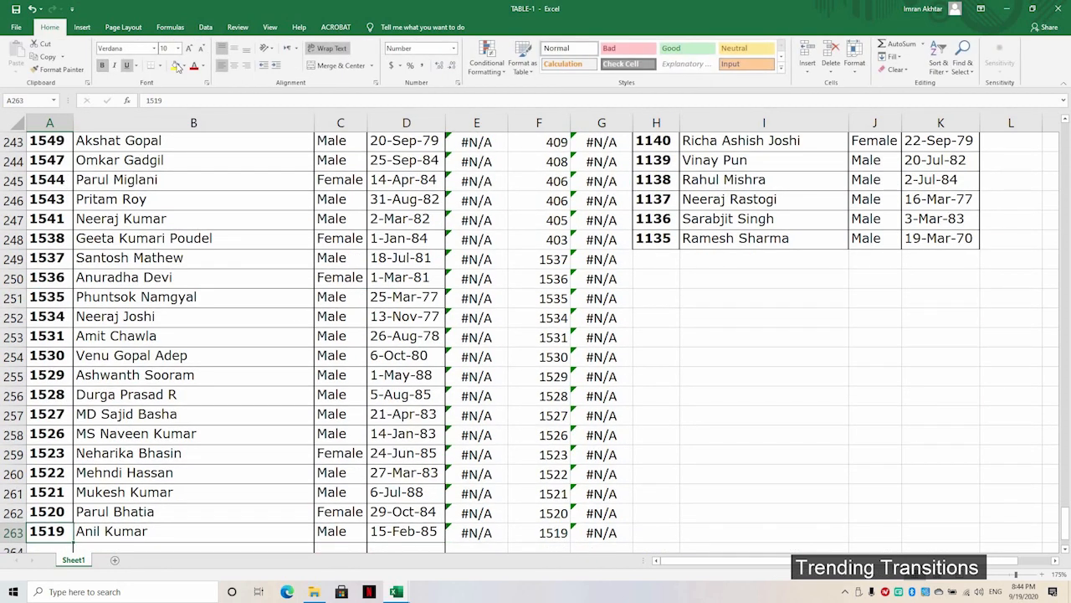
left_click(175, 65)
scroll(220, 285, "up", 8)
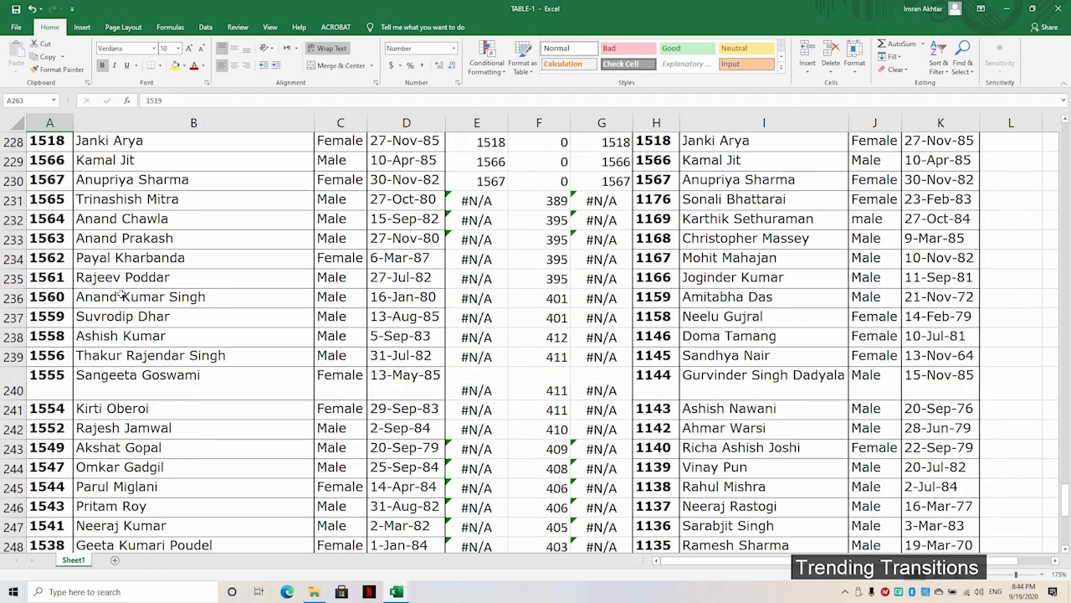
left_click(53, 378)
key("shift+Right")
key("shift+Right")
key("shift+Right")
key("shift+Right")
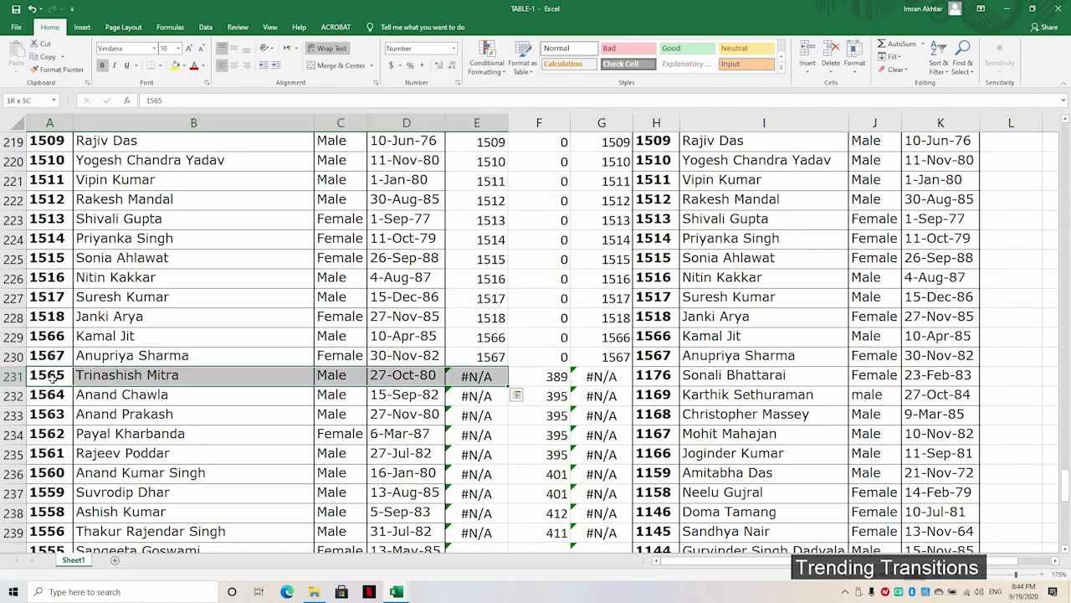
key("ctrl+shift+Down")
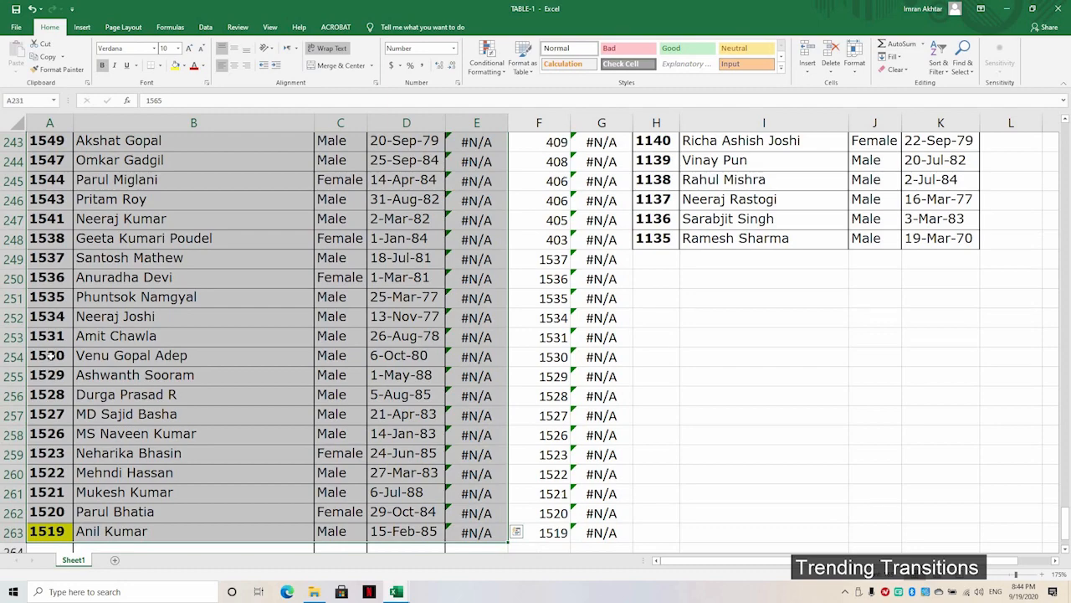
left_click(176, 65)
Step: Fill the unmatched TABLE-2 rows G231:K263 with yellow
scroll(941, 416, "up", 7)
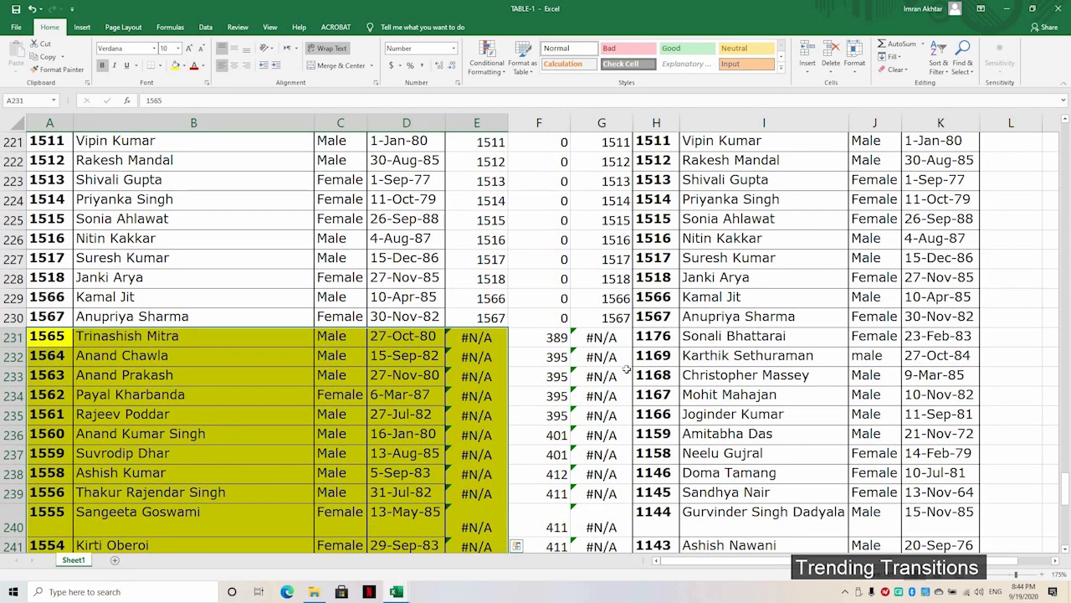
left_click(599, 339)
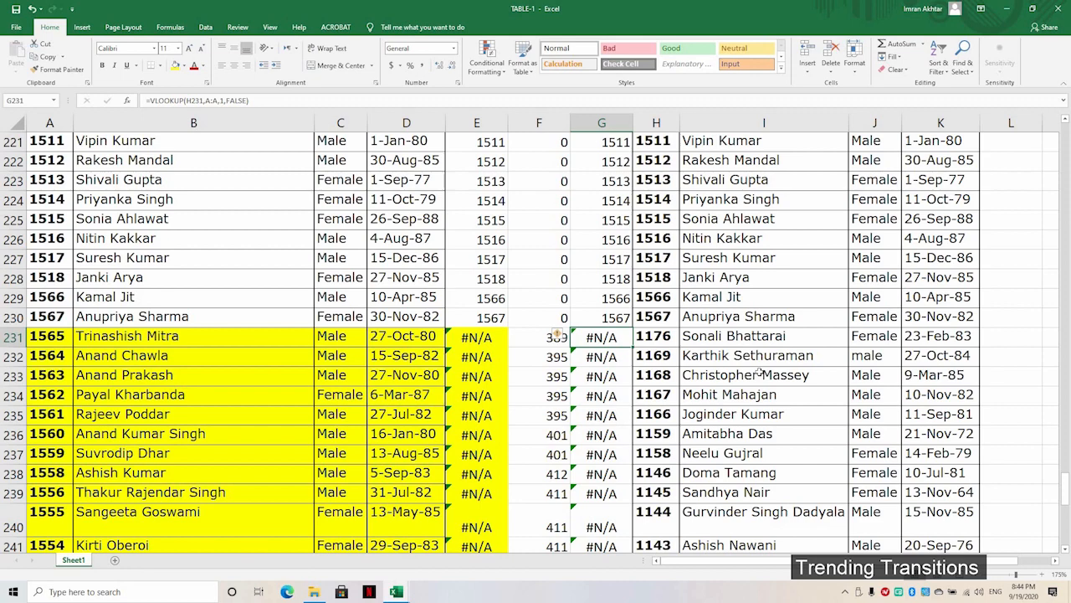
key("ctrl+shift+Right")
key("ctrl+shift+Down")
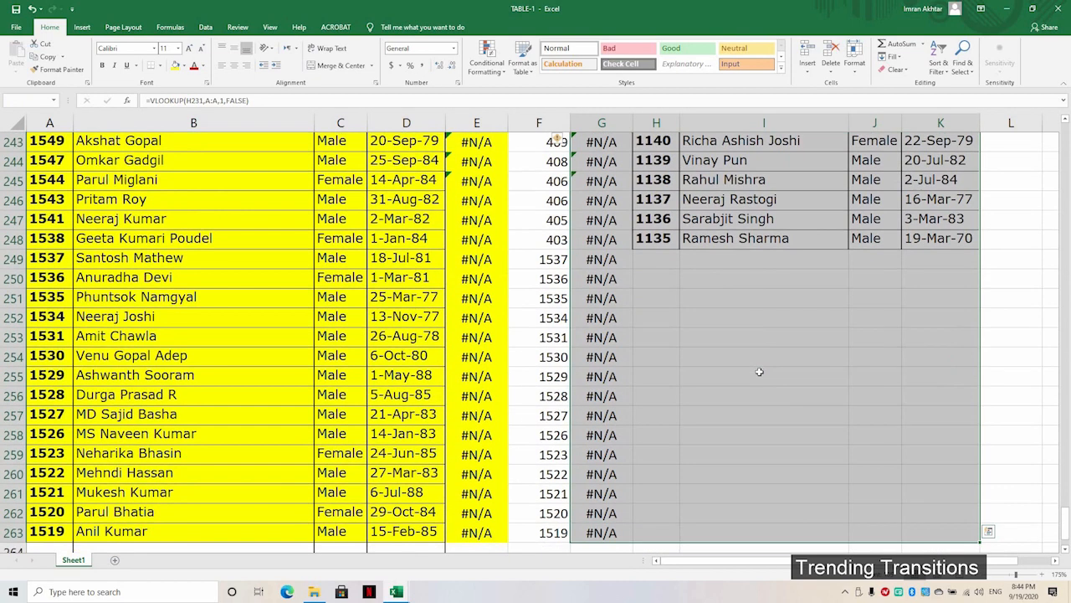
left_click(175, 65)
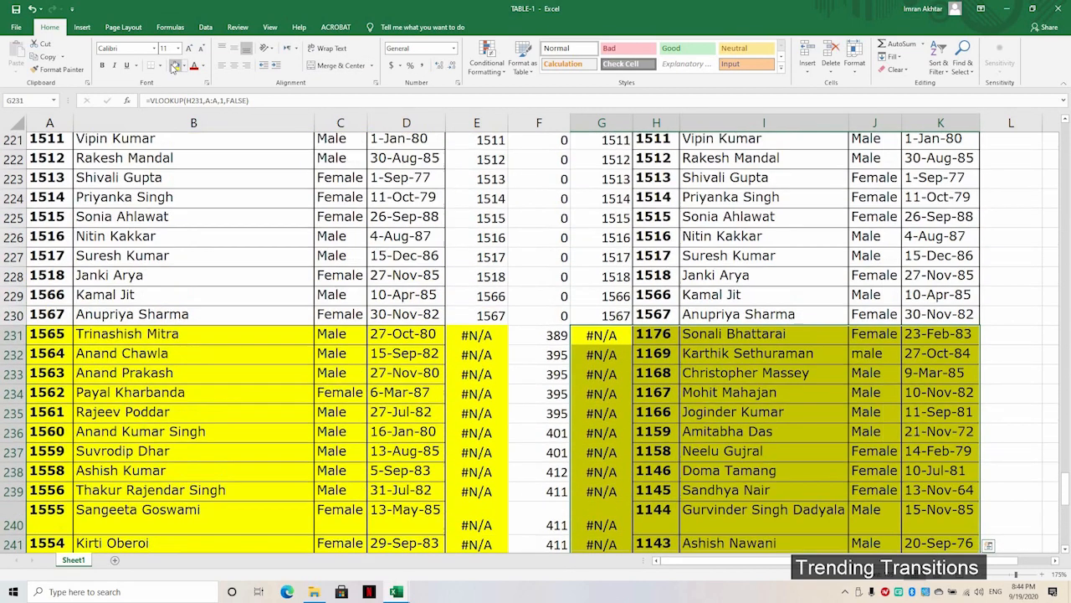
scroll(514, 303, "up", 5)
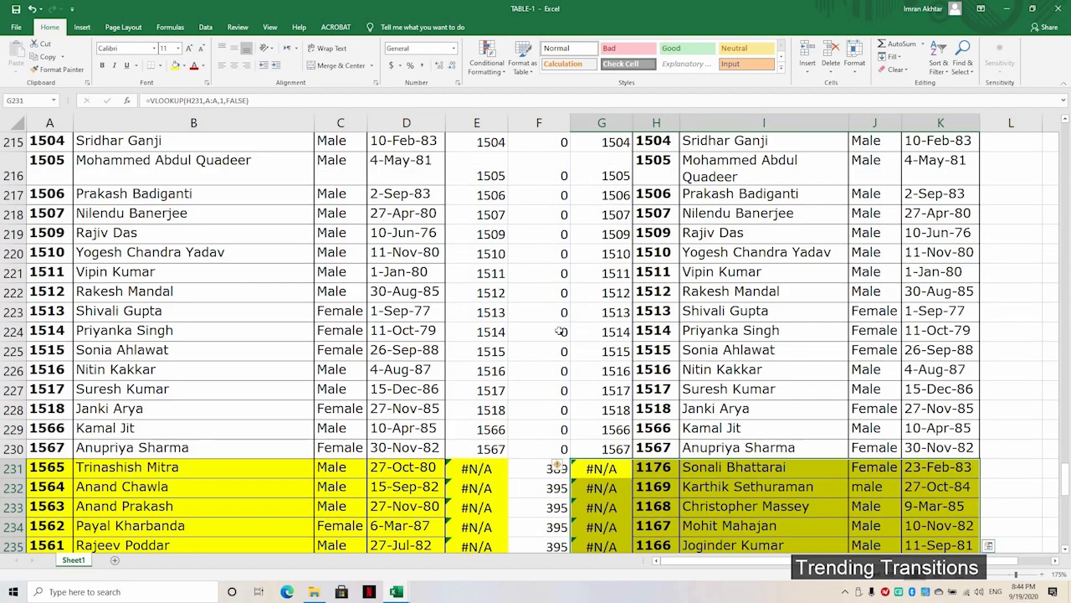
scroll(242, 466, "down", 1)
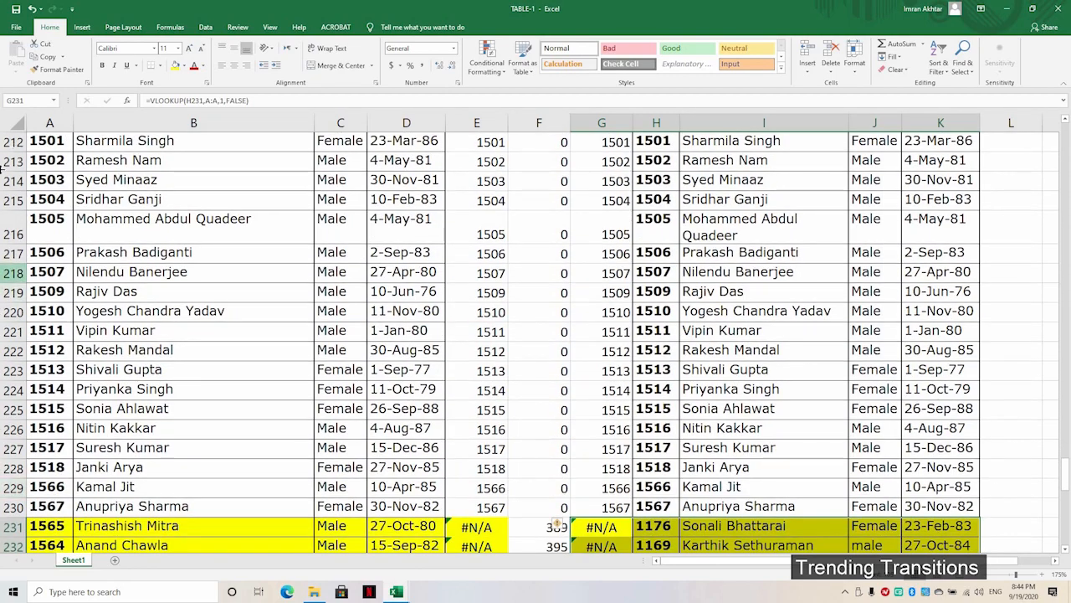
scroll(3, 170, "up", 5)
scroll(77, 205, "down", 10)
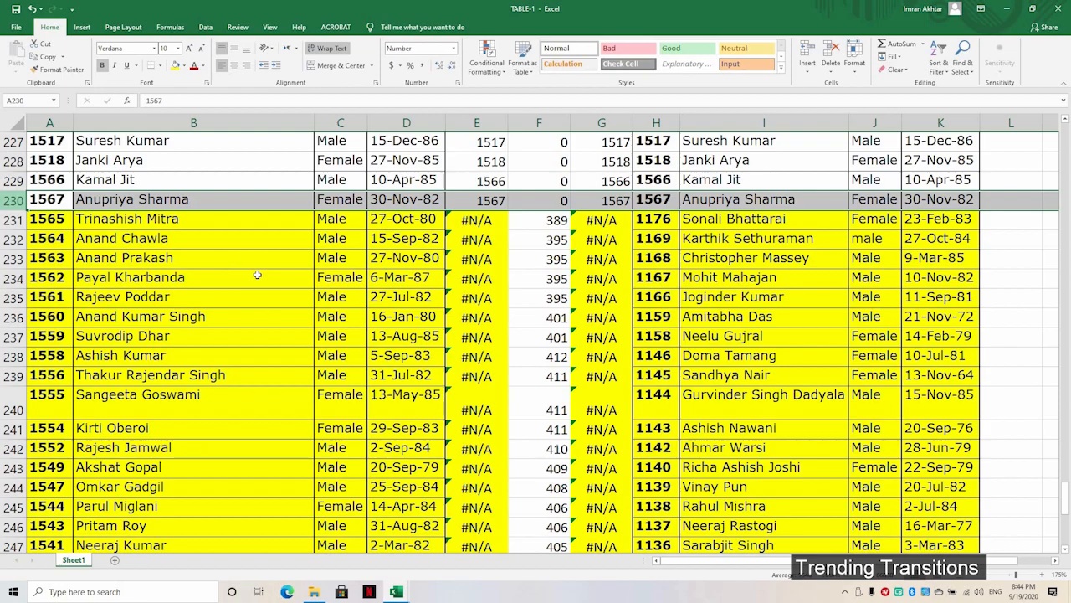
scroll(257, 275, "up", 16)
scroll(257, 274, "down", 4)
scroll(257, 274, "down", 16)
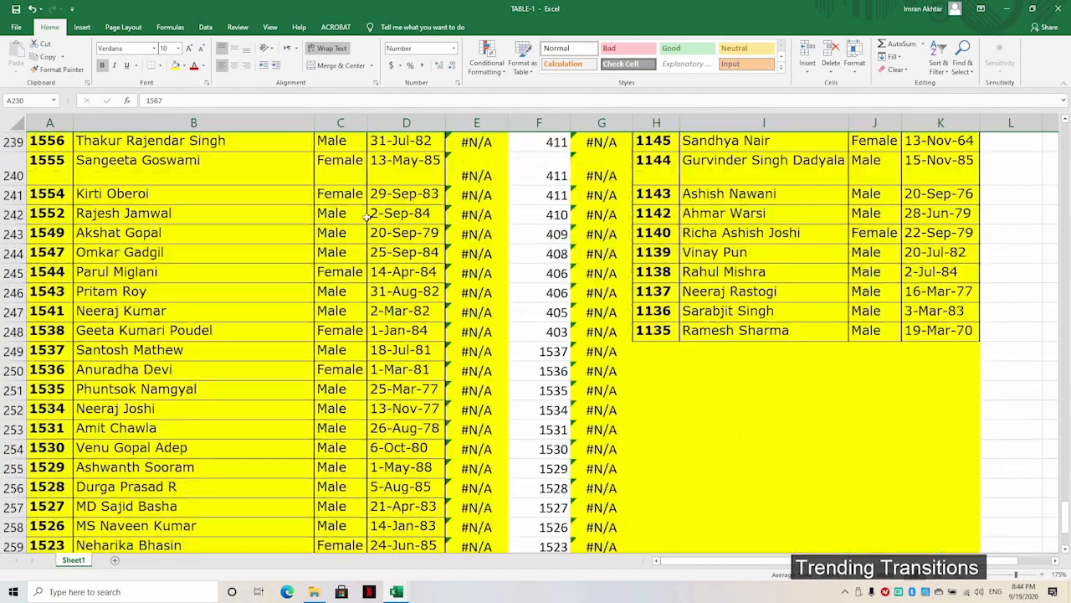
scroll(389, 215, "up", 3)
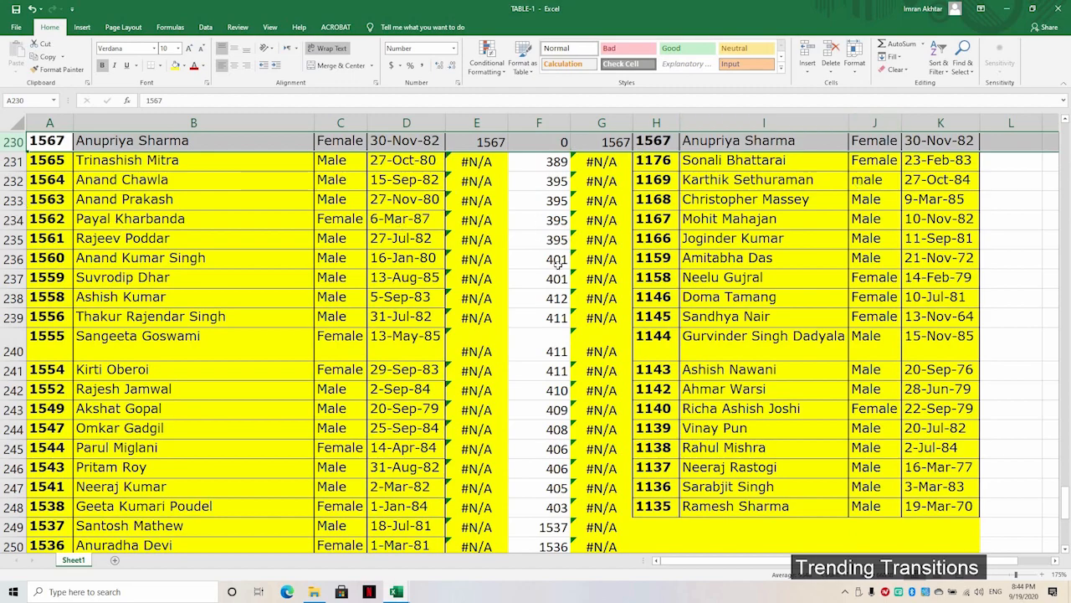
scroll(557, 261, "up", 17)
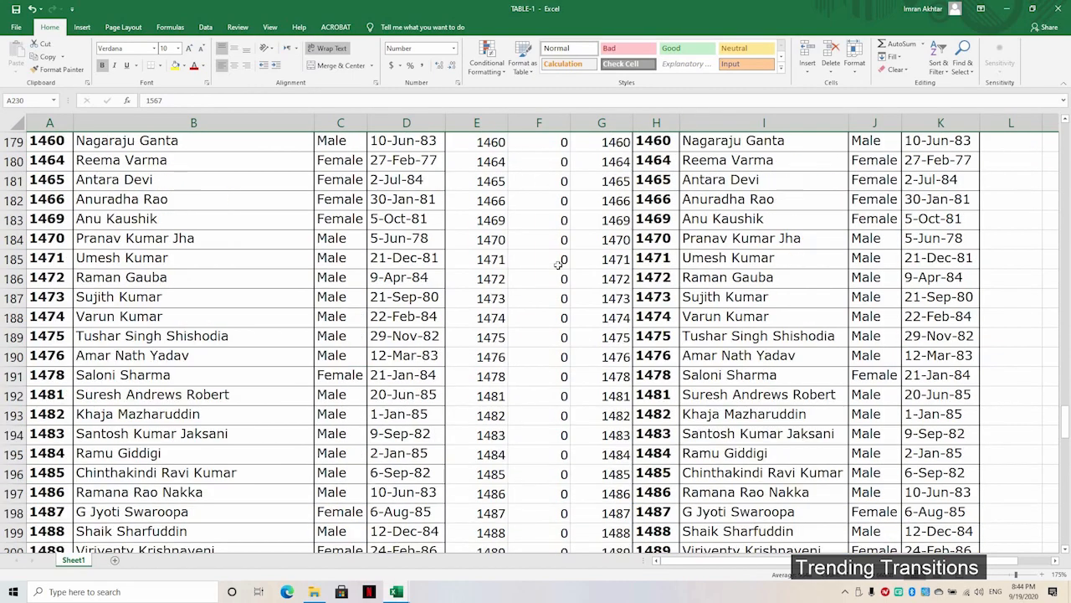
scroll(558, 263, "up", 20)
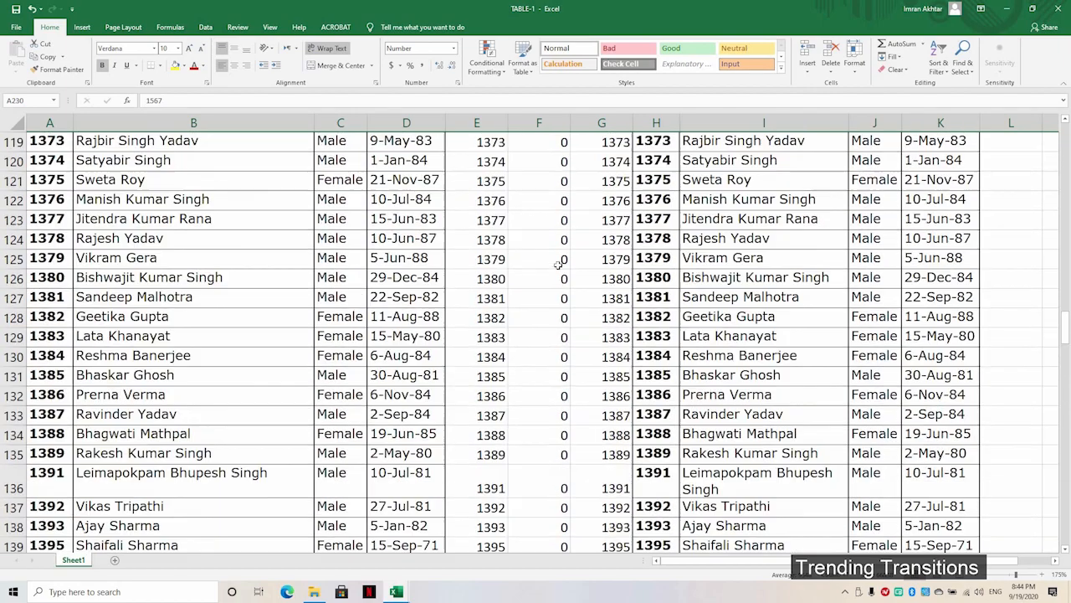
scroll(558, 264, "up", 20)
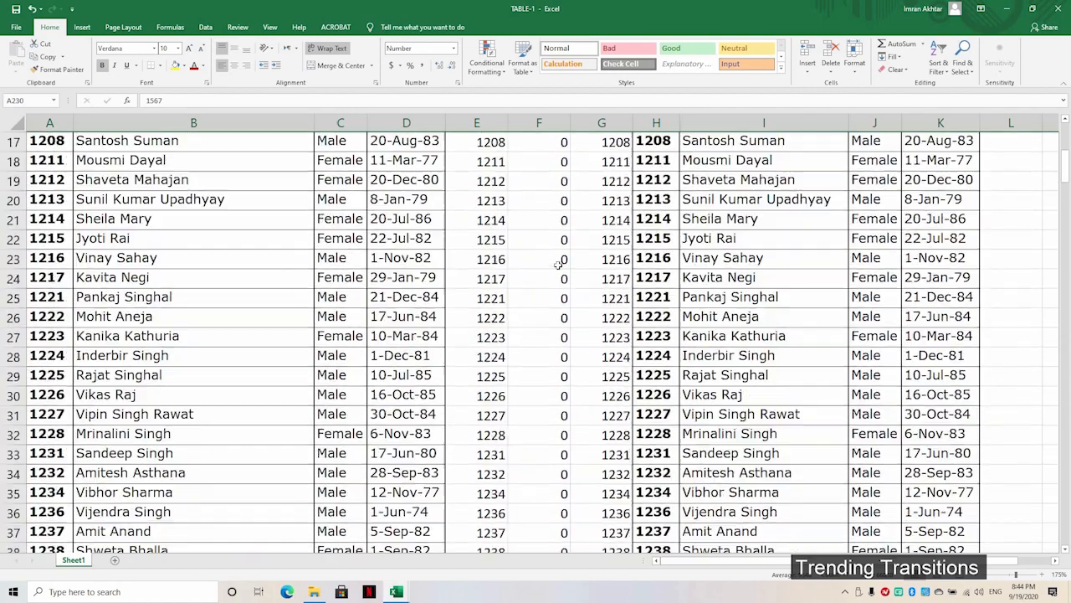
scroll(557, 264, "up", 1)
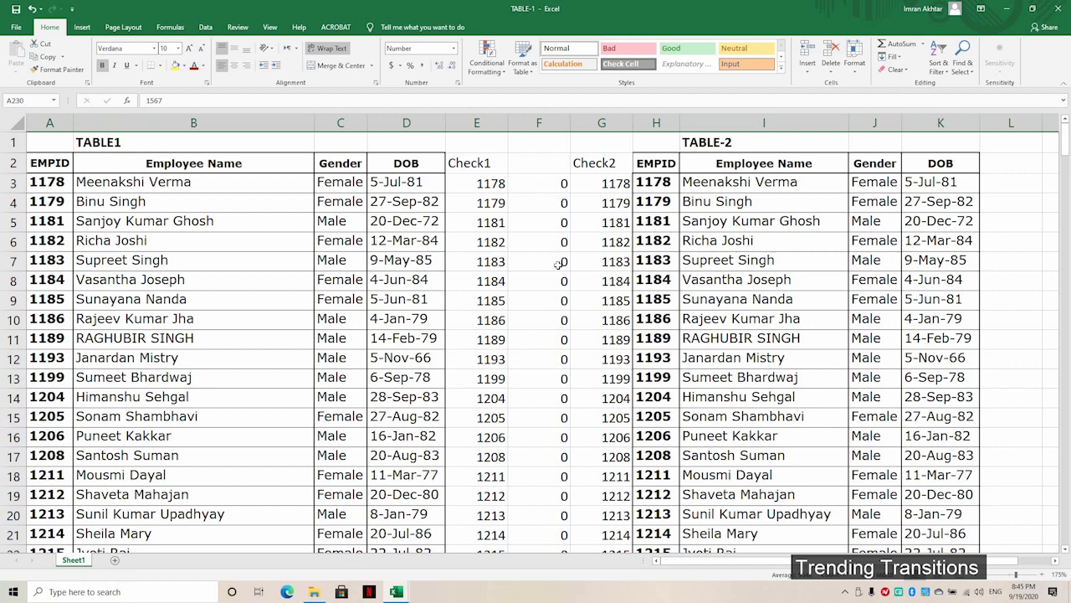